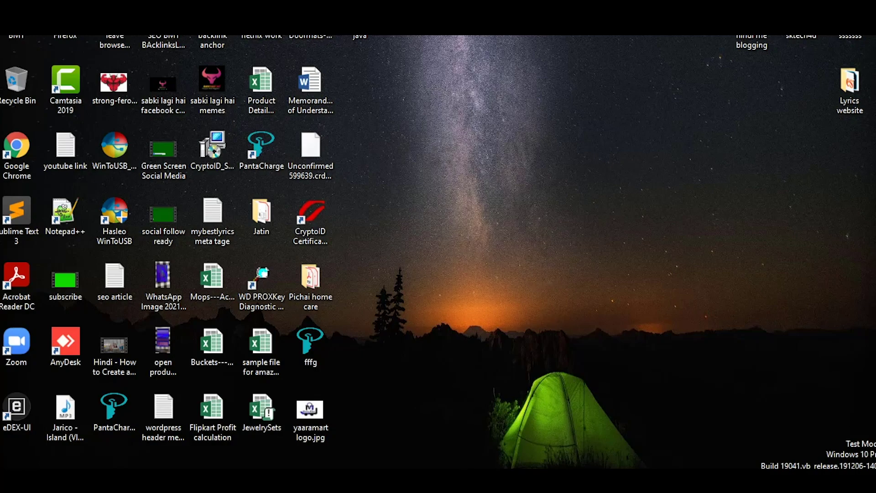
Search Bing for ipindiaonline and open the IP India trademark eFiling registration page.
left_click(374, 481)
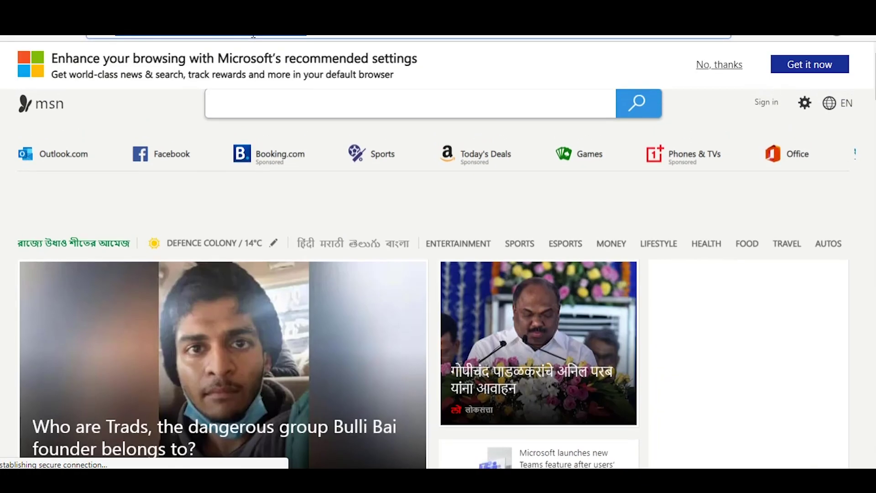
left_click(253, 35)
type("ip")
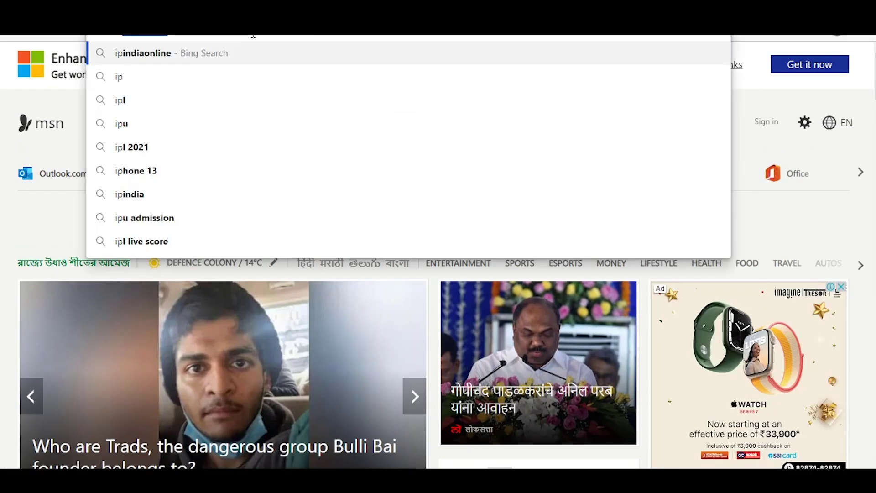
key("Return")
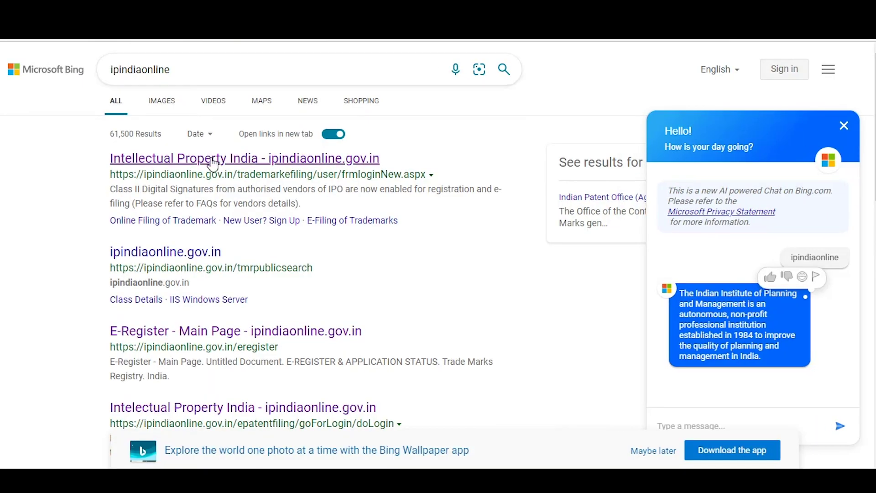
scroll(215, 176, "down", 4)
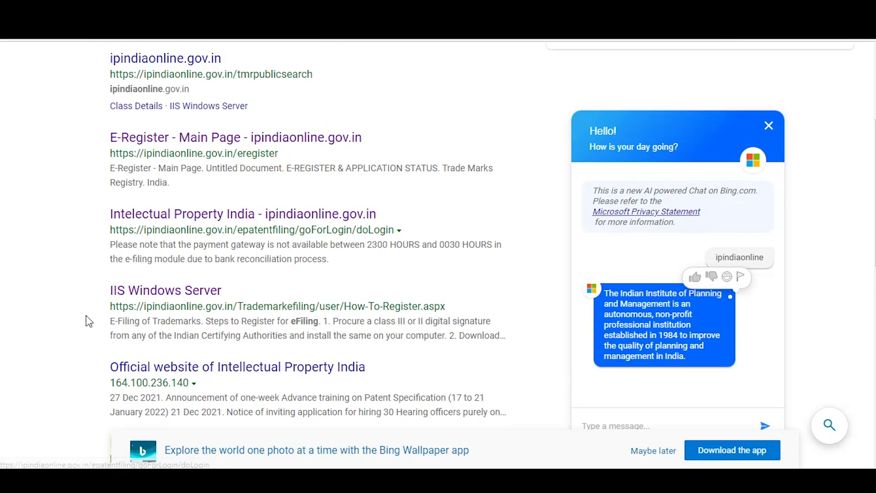
left_click(191, 295)
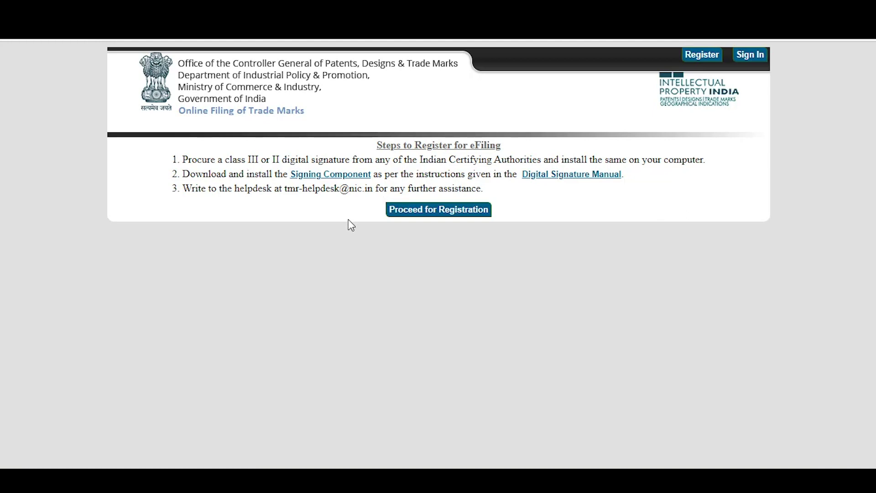
Proceed from the Steps to Register page to the New User Registration Form.
left_click(425, 217)
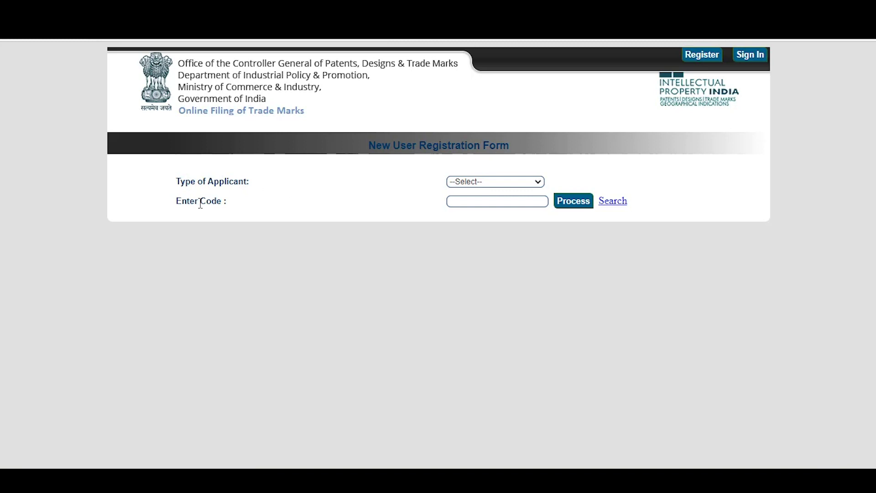
Set Type of Applicant to Proprietor and search existing proprietors by the proprietor's name.
left_click(494, 181)
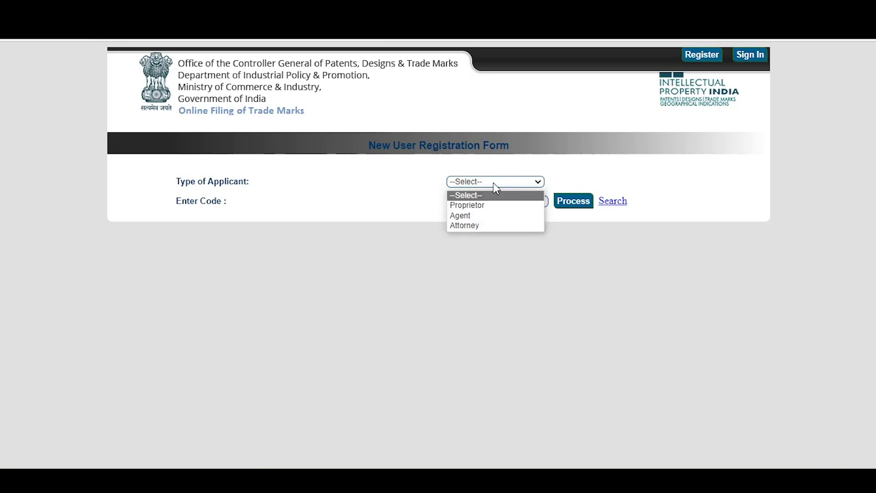
left_click(475, 206)
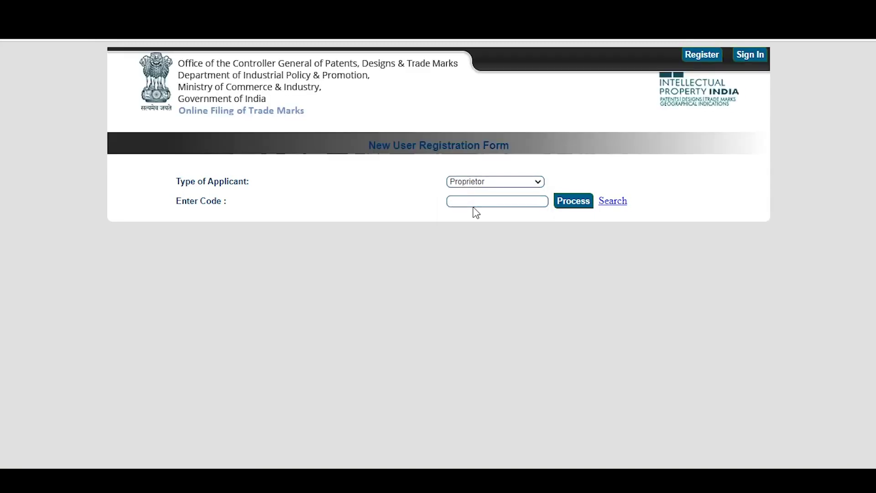
left_click(488, 204)
left_click(615, 202)
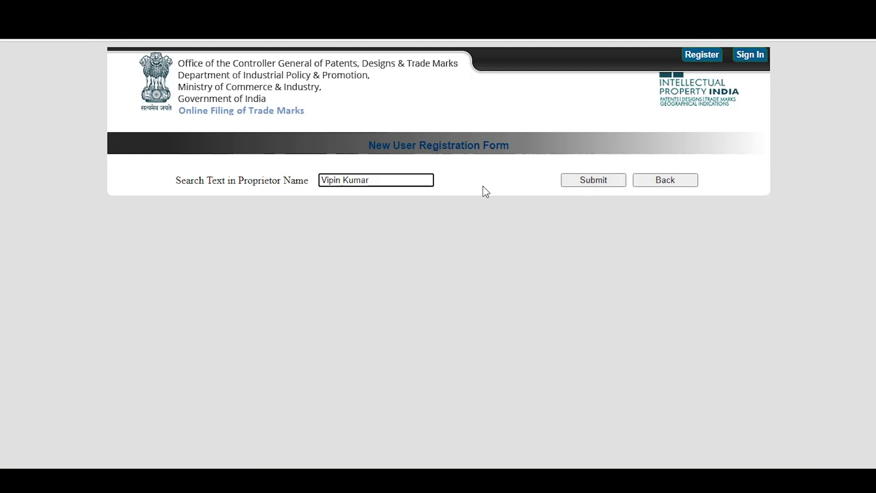
left_click(600, 183)
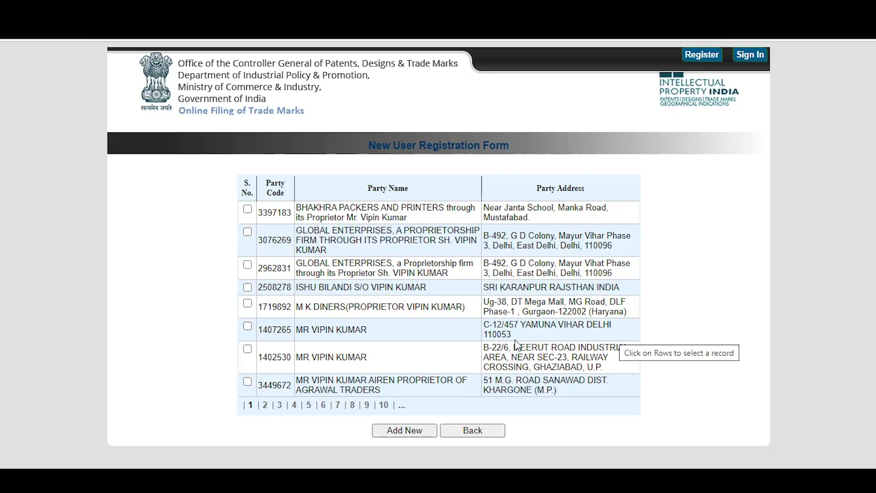
Choose Add New to start a blank form for a brand-new proprietor.
left_click(397, 431)
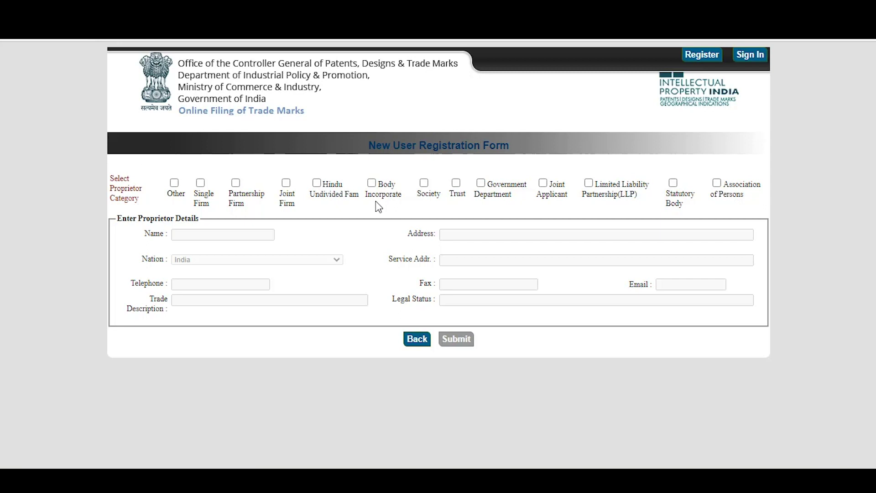
Mark the proprietor category as Other, enter the proprietor's name, and copy the address into Service Addr.
left_click(176, 183)
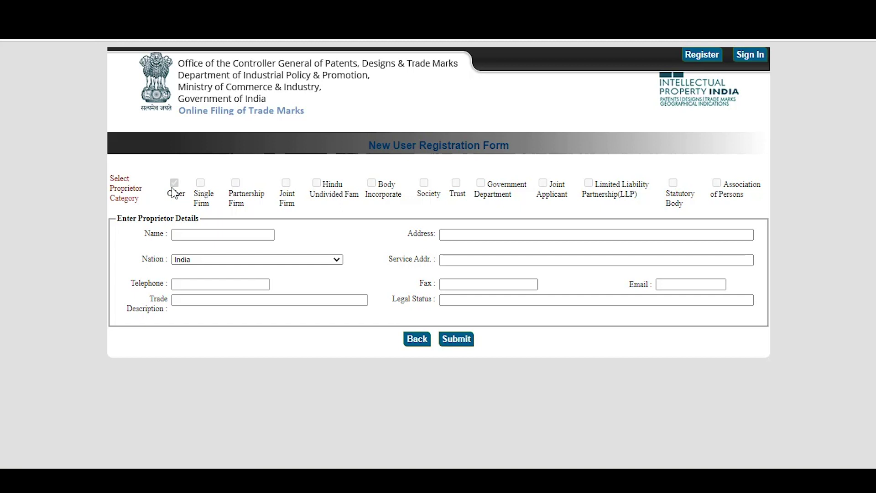
left_click(193, 235)
left_click(451, 236)
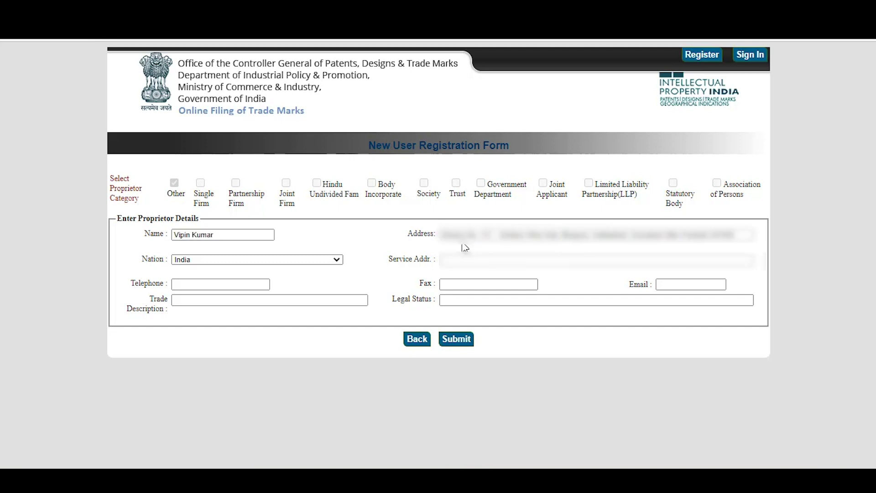
key("ctrl+a")
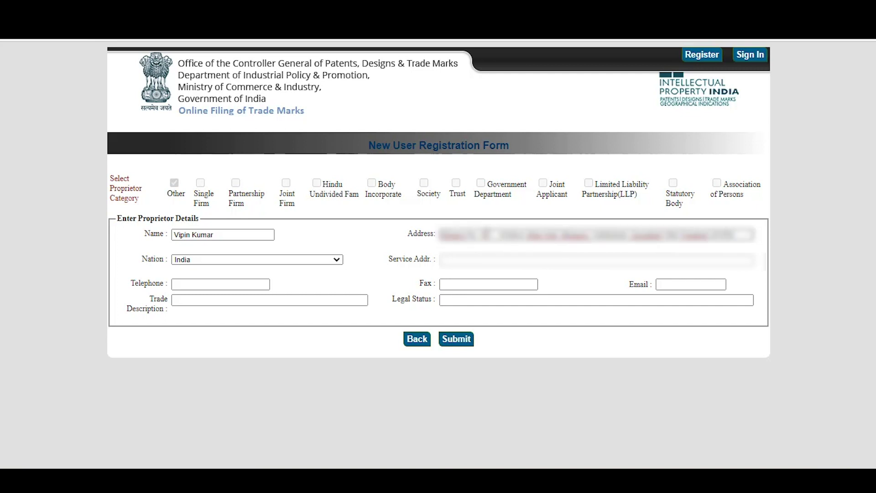
left_click(474, 261)
key("ctrl+v")
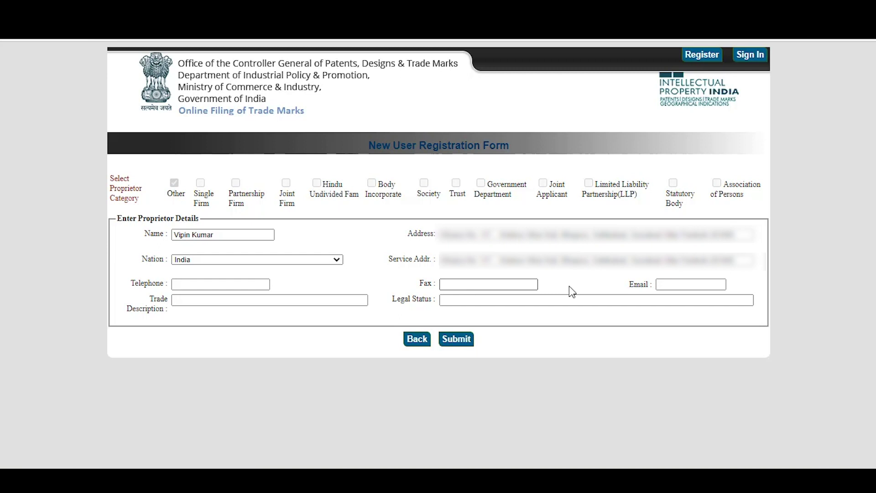
Enter the proprietor's e-mail, set Legal Status to Proprietor, and submit the details.
left_click(662, 283)
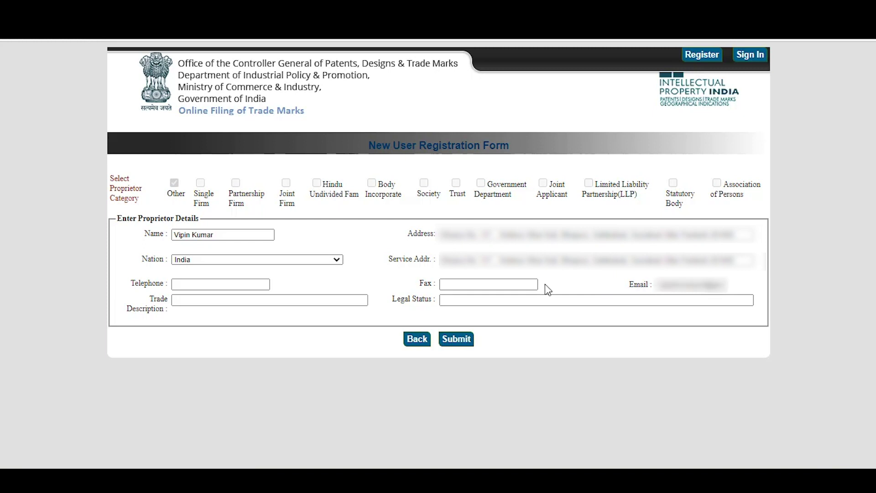
left_click(550, 300)
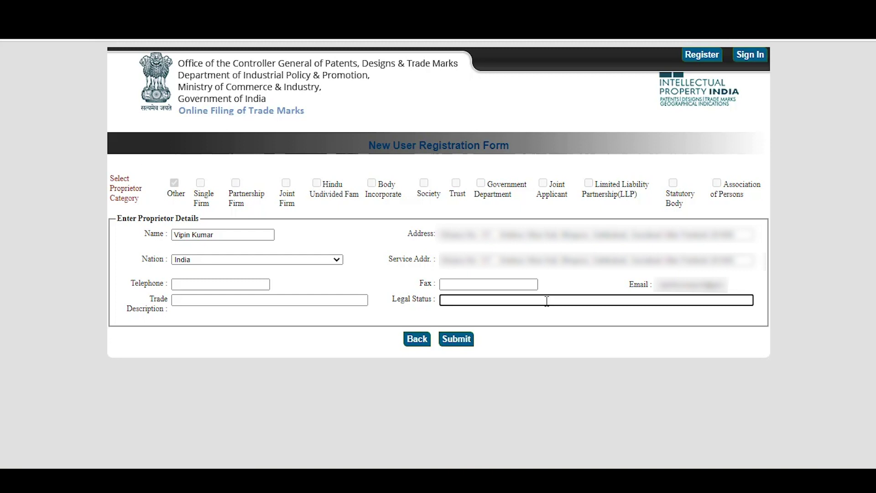
type("Pr")
left_click(527, 320)
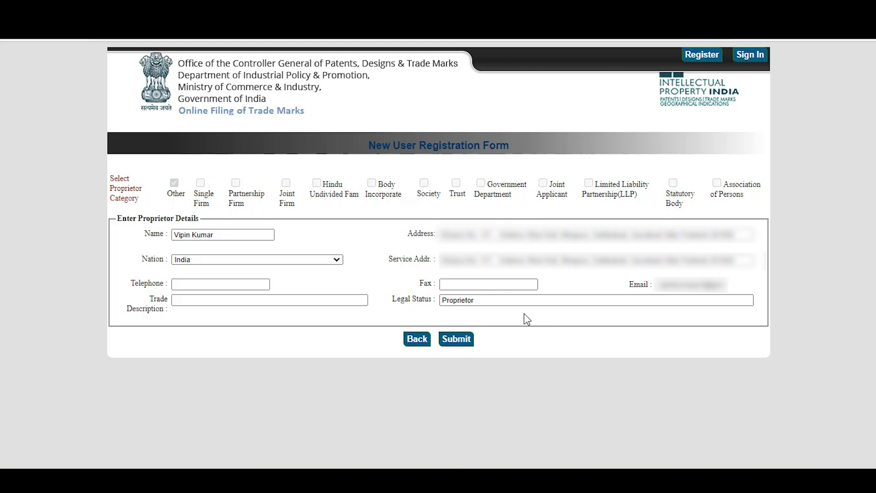
left_click(451, 342)
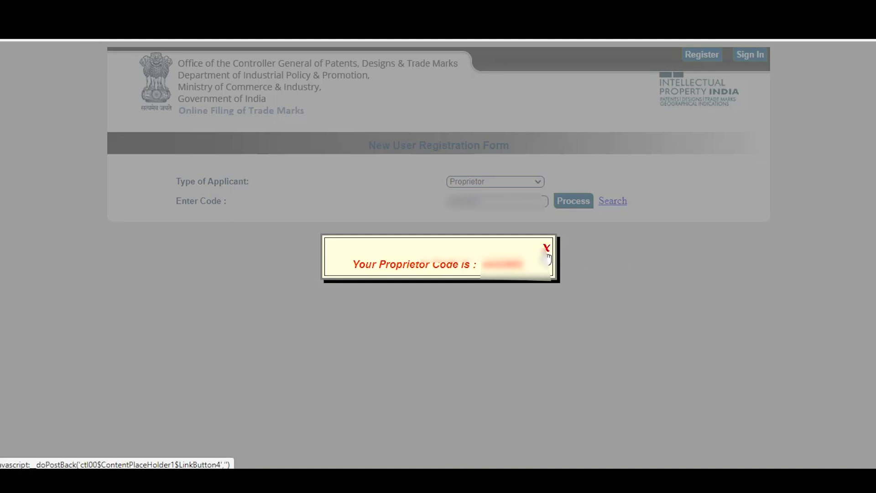
Dismiss the proprietor code message and process the code to load the full registration form.
left_click(546, 252)
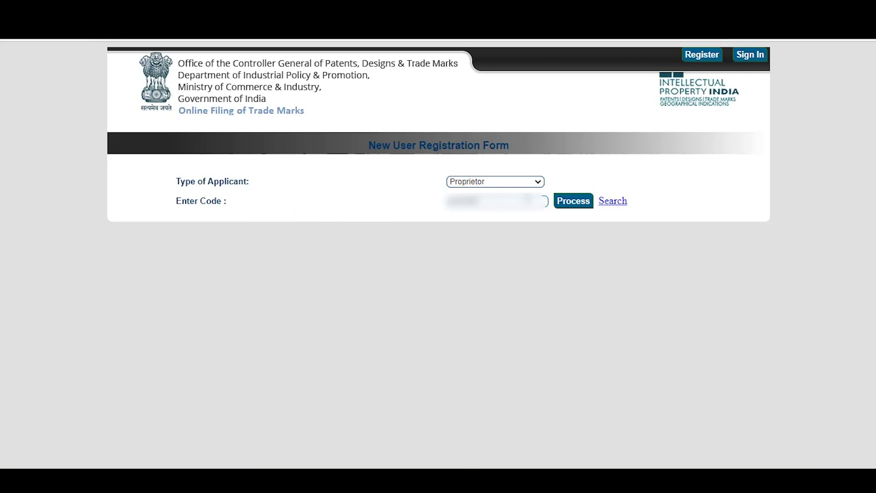
left_click(571, 206)
scroll(525, 224, "down", 3)
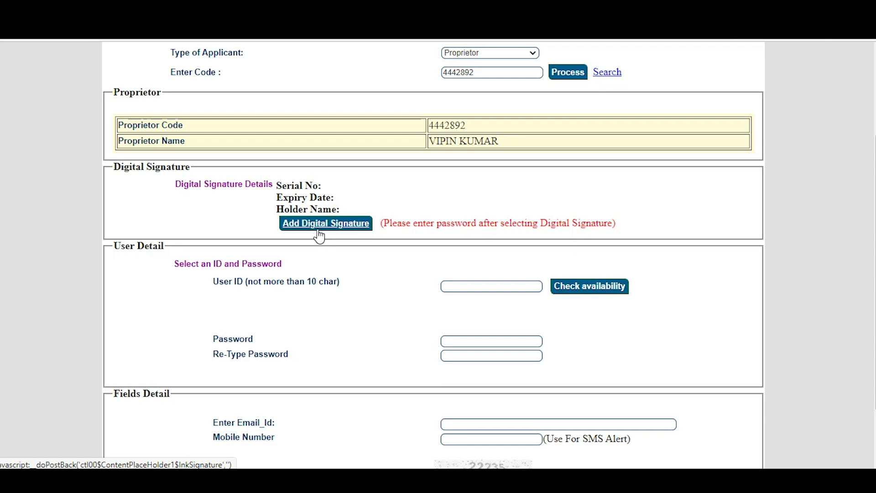
Attach the proprietor's PantaSign certificate as the digital signature, expiring 5/1/2024.
left_click(318, 231)
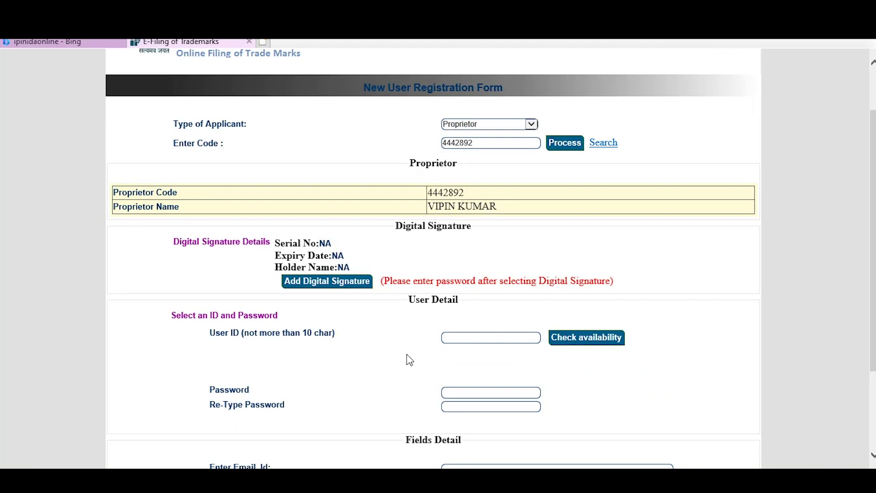
left_click(326, 281)
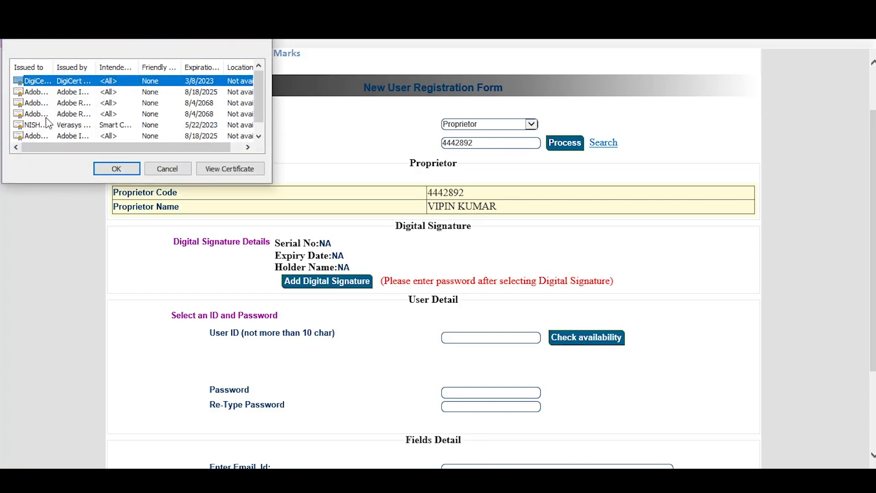
scroll(47, 123, "down", 1)
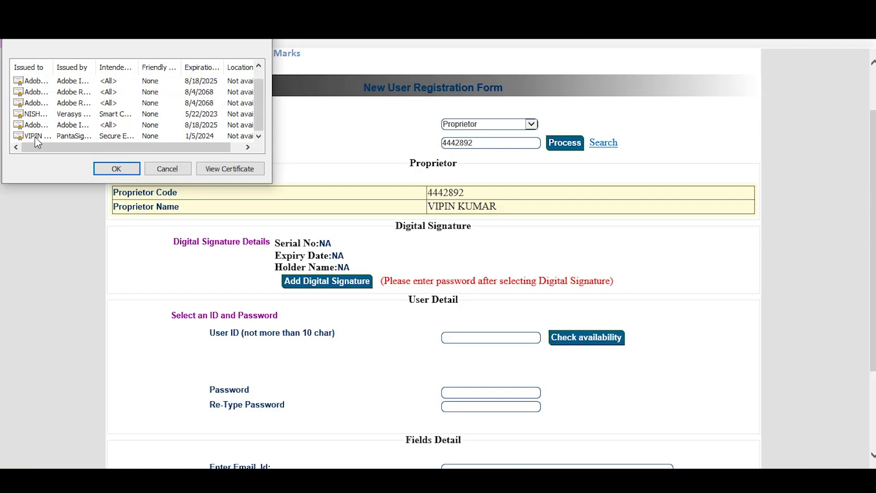
left_click(35, 136)
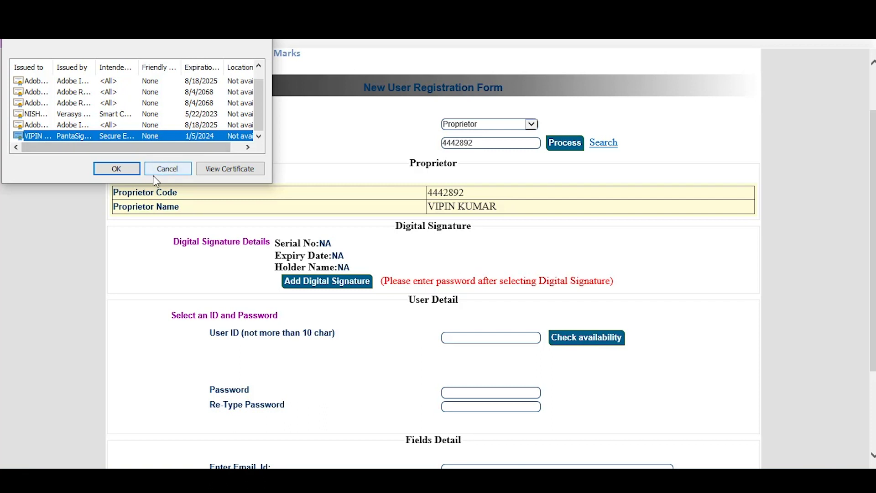
left_click(117, 169)
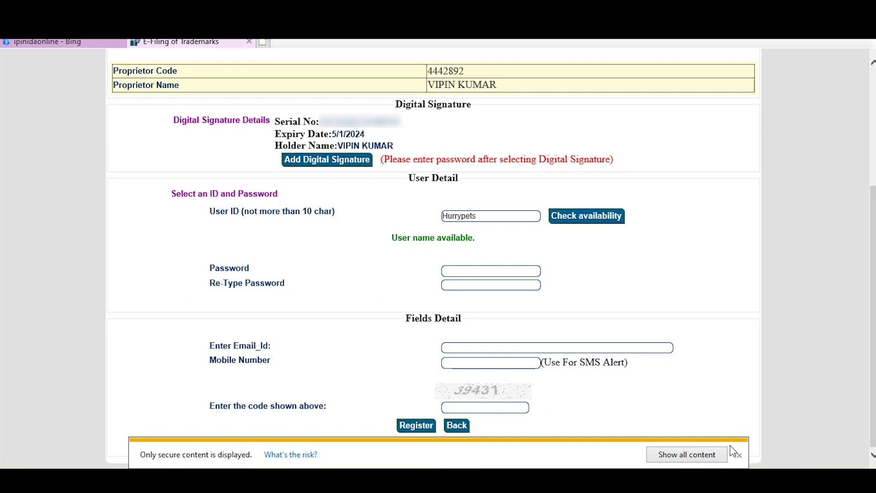
Dismiss the secure content notice, complete the remaining registration field, and register the new user.
left_click(738, 455)
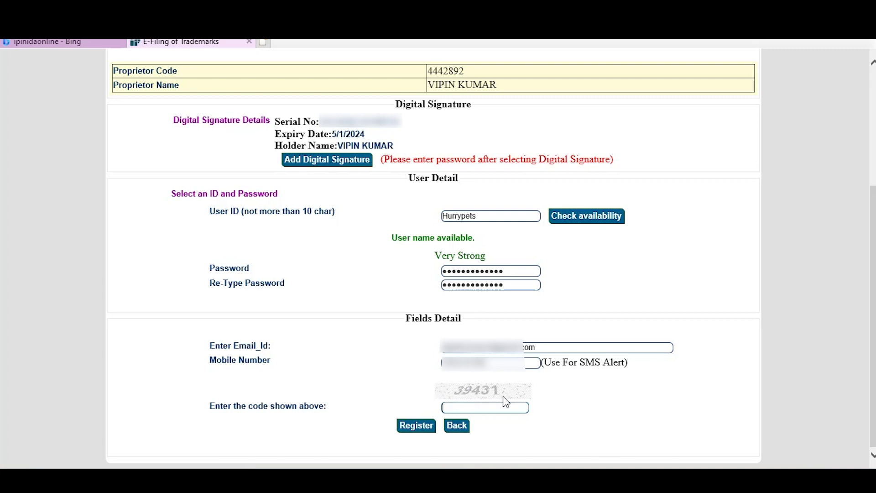
type("39431")
left_click(416, 425)
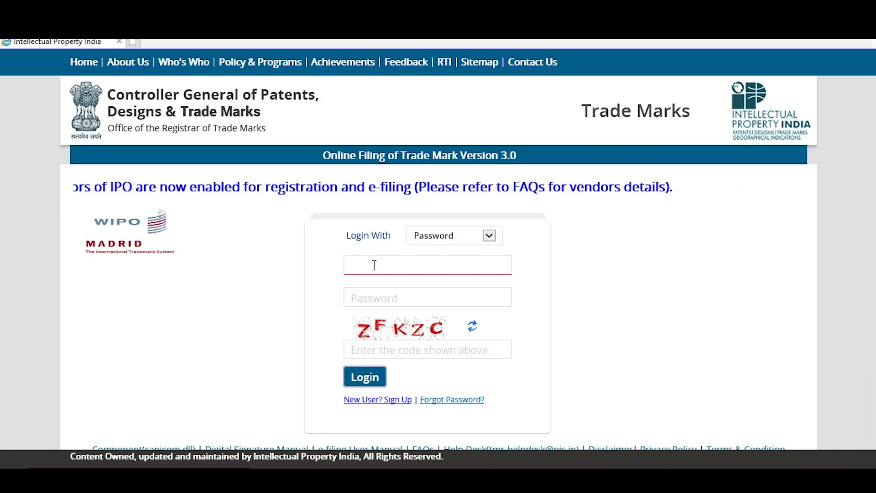
Log in with the new account's username, password and the captcha verification code.
left_click(374, 265)
type("hurrypets")
left_click(369, 297)
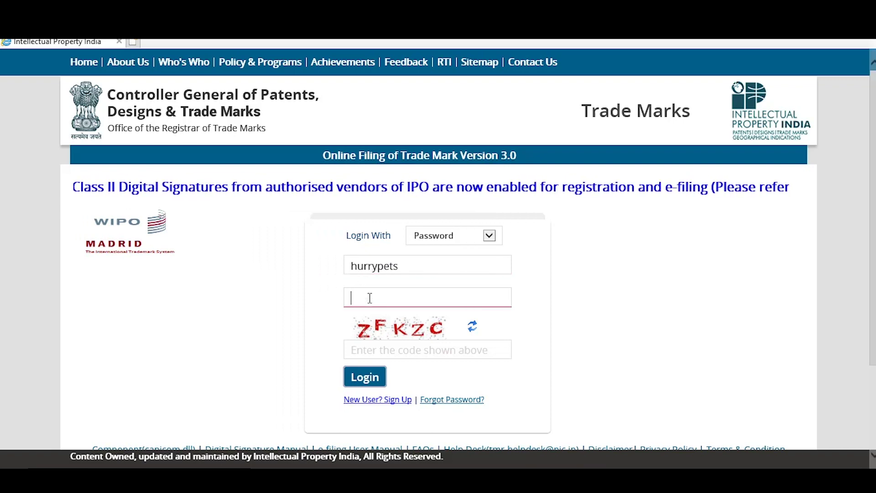
type("••••••••••••")
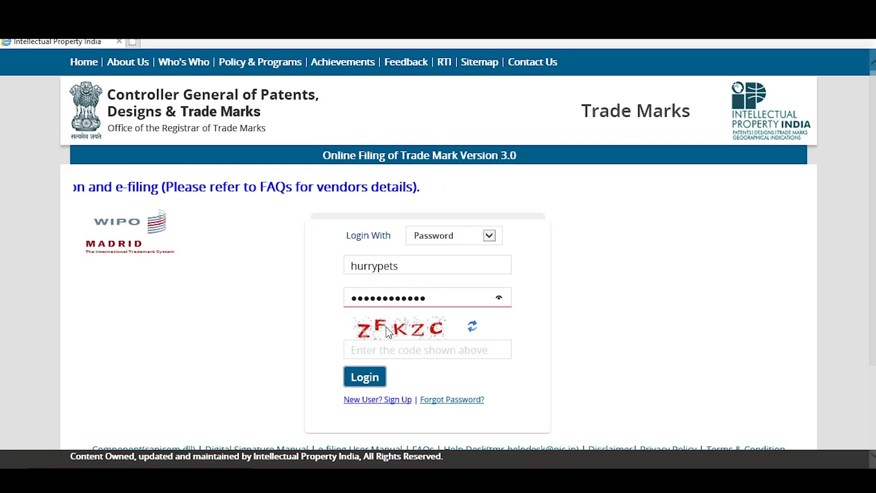
left_click(418, 352)
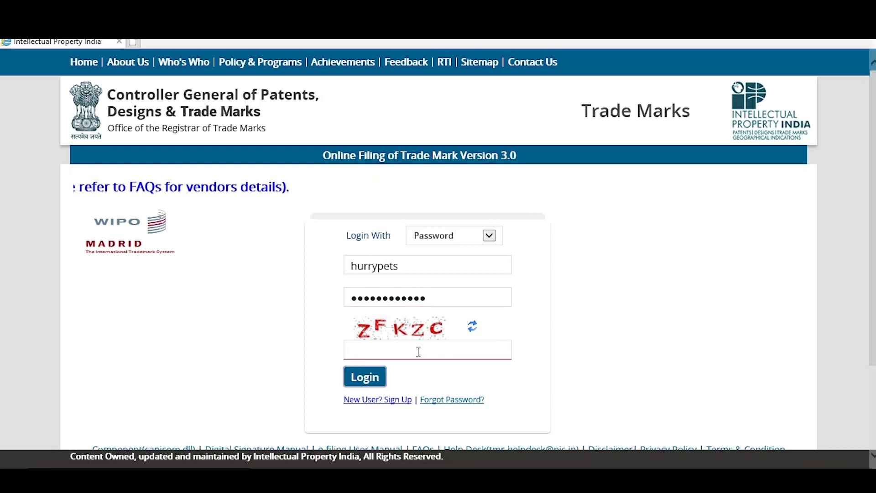
type("ZFKZC")
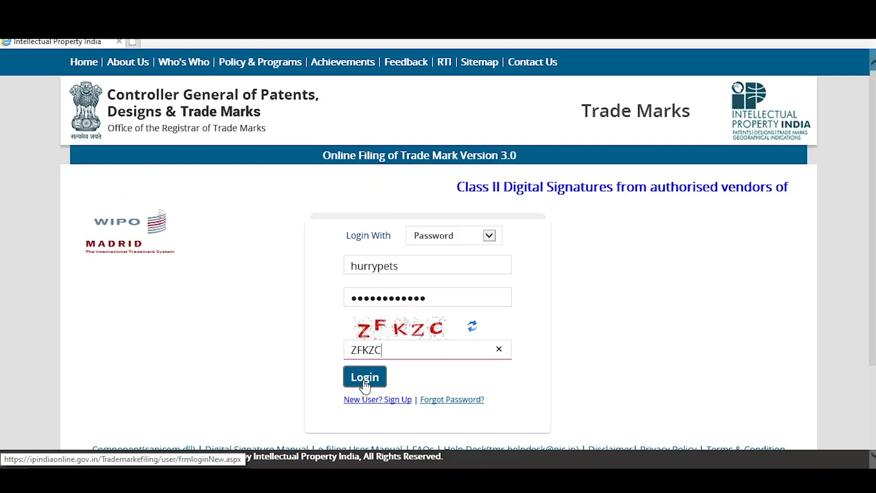
left_click(365, 378)
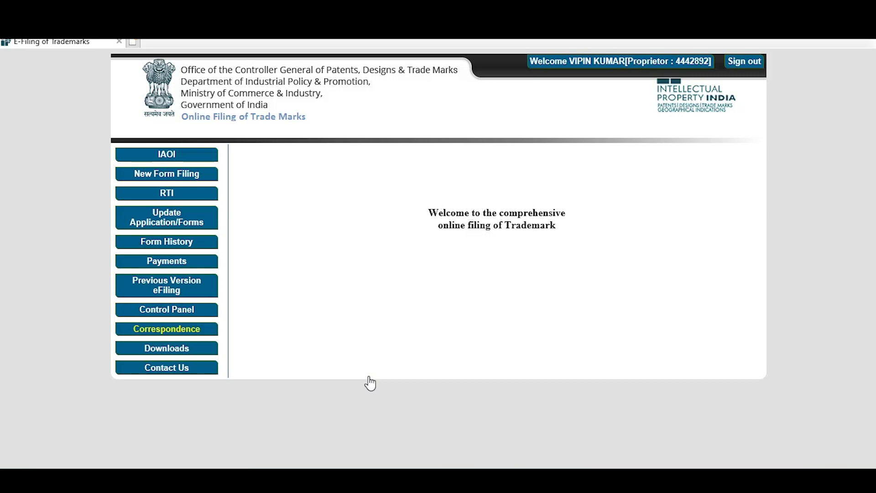
Expand New Form Filing and start a new TM-A trade mark application.
left_click(161, 179)
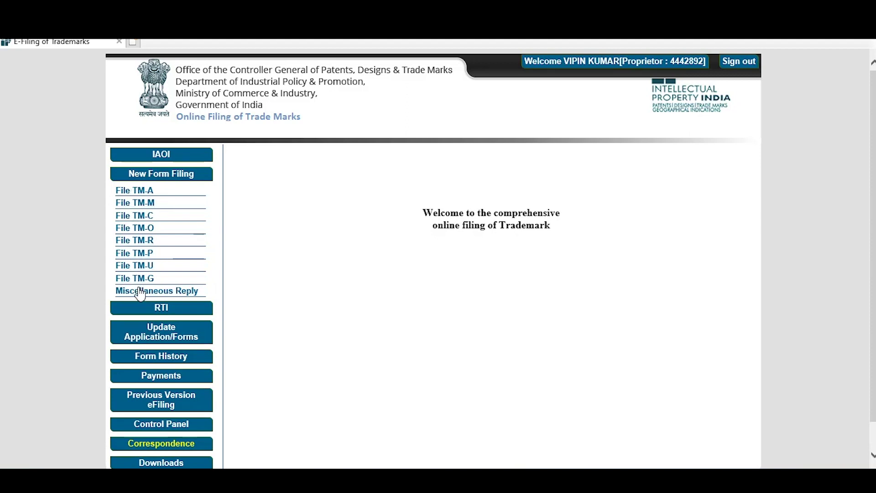
left_click(134, 194)
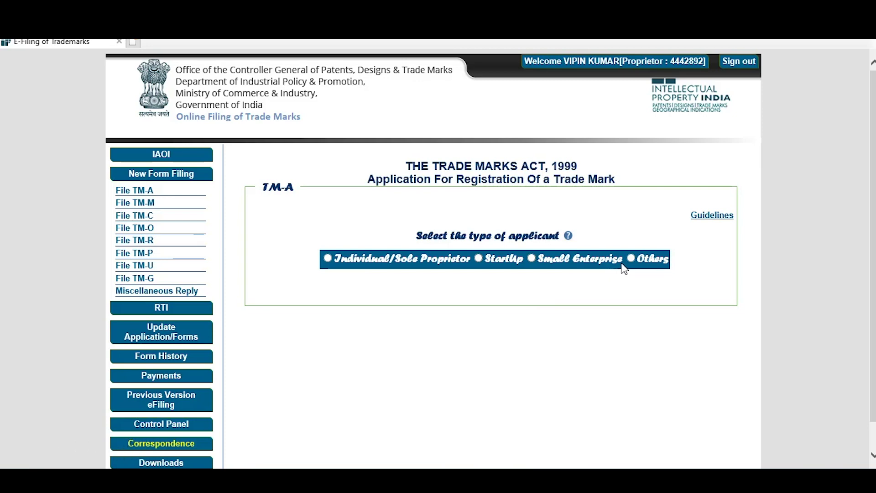
Start a TM-A trade mark application for an individual/sole proprietor in class 18.
left_click(328, 258)
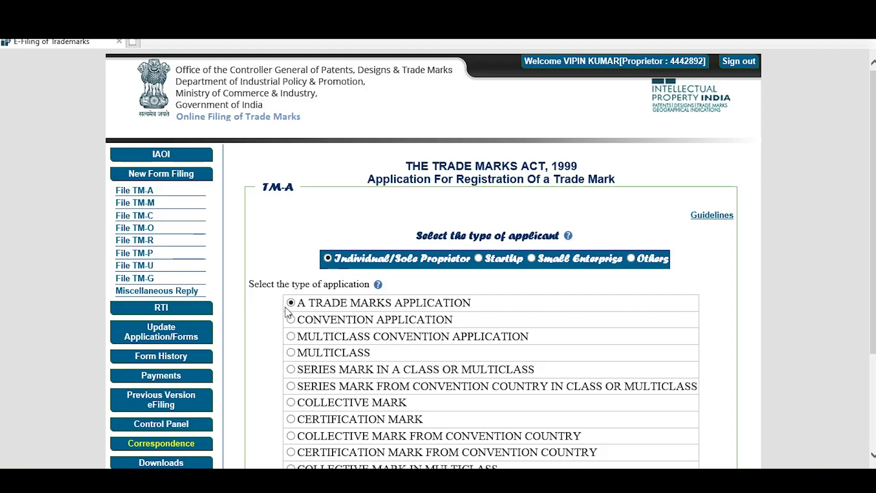
scroll(342, 304, "down", 3)
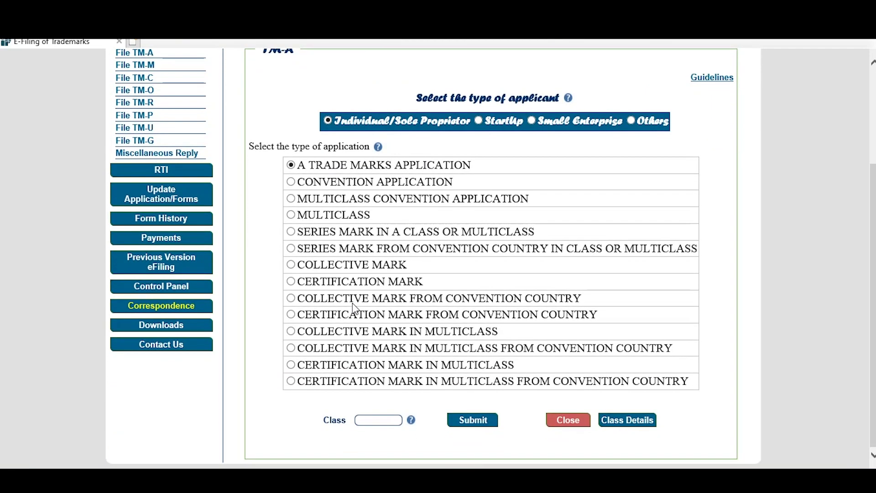
scroll(354, 308, "up", 2)
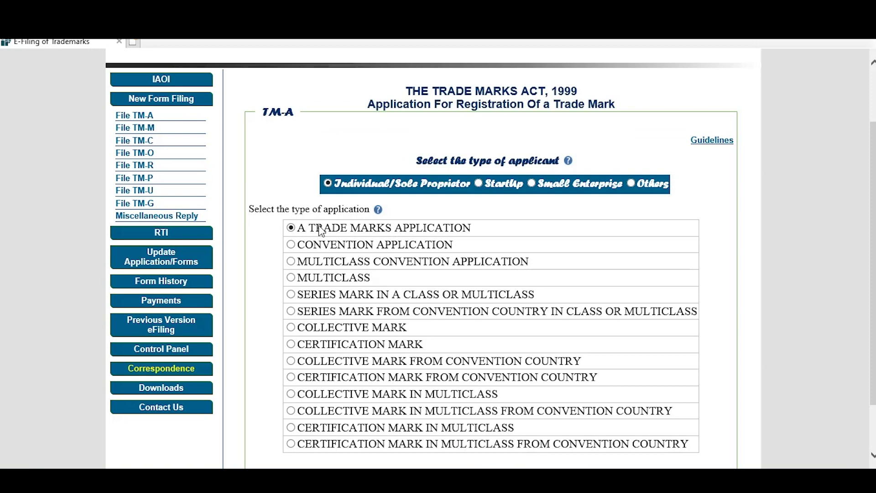
scroll(314, 233, "down", 2)
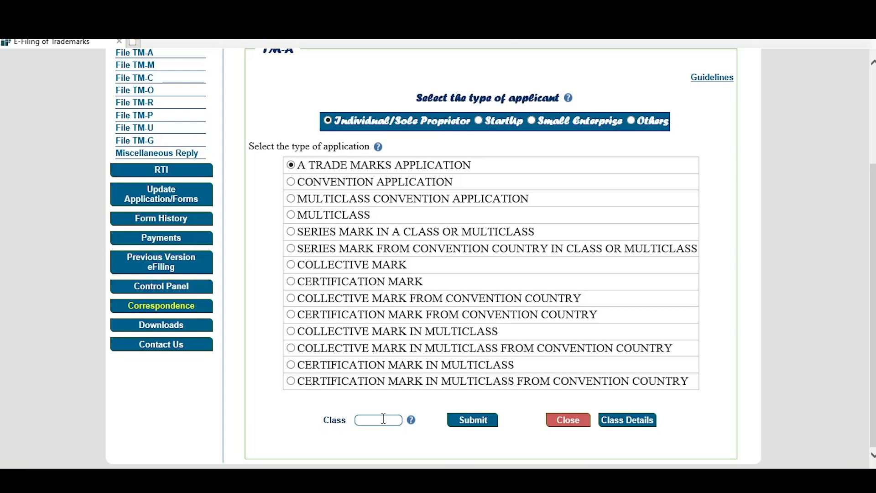
type("18")
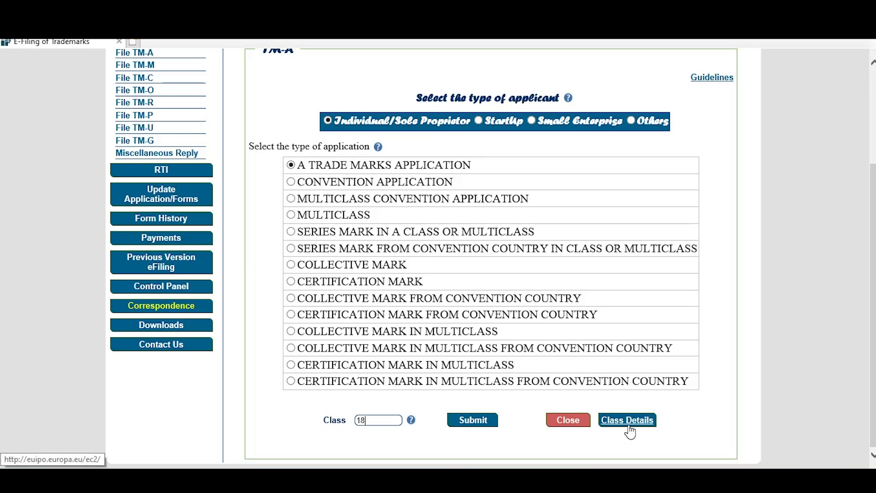
left_click(477, 424)
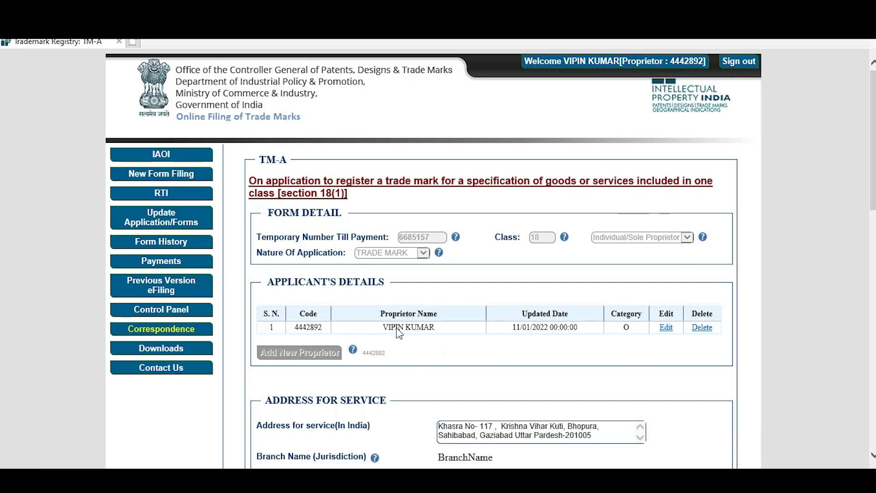
Edit the applicant: state Uttar Pradesh, district Ghaziabad, legal status PROPRIETOR.
scroll(374, 315, "down", 2)
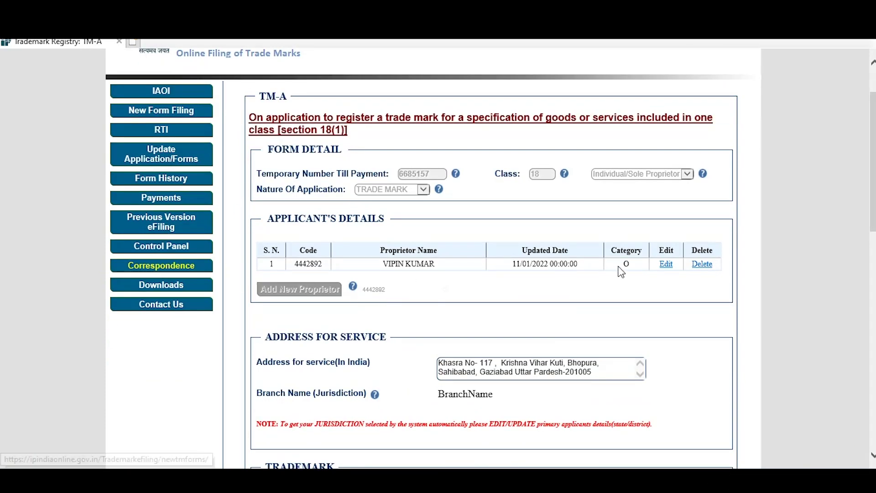
left_click(665, 264)
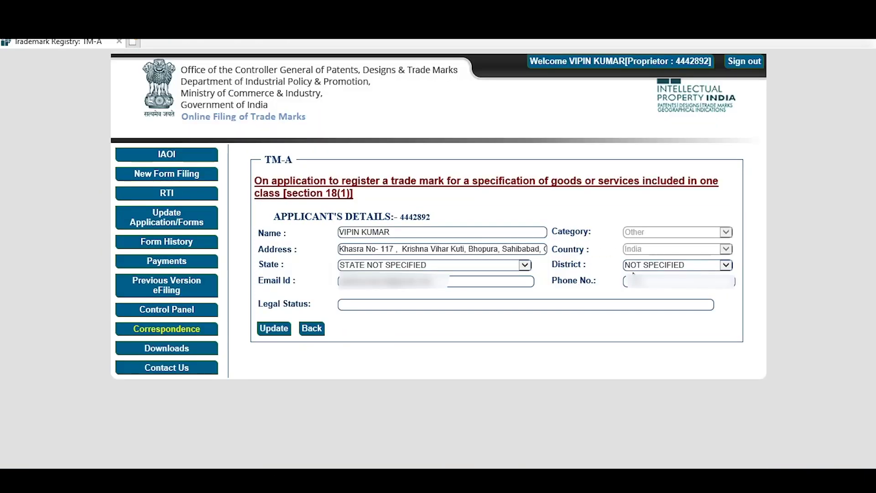
left_click(466, 266)
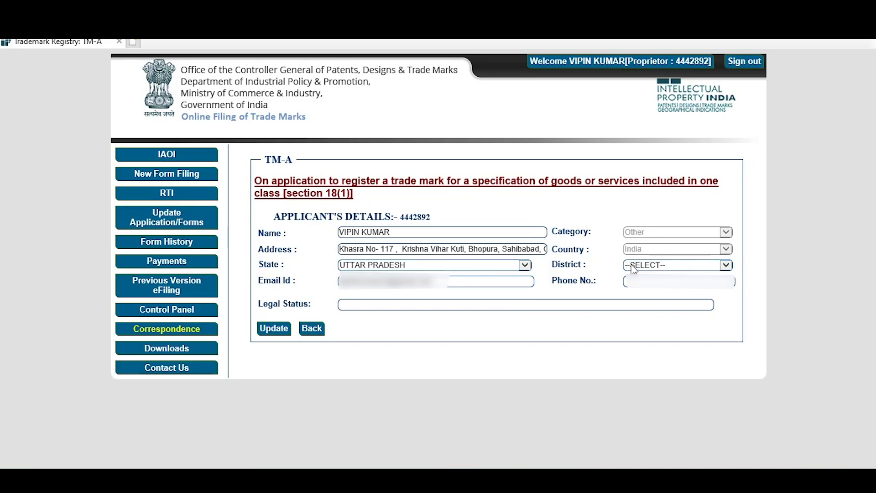
left_click(640, 262)
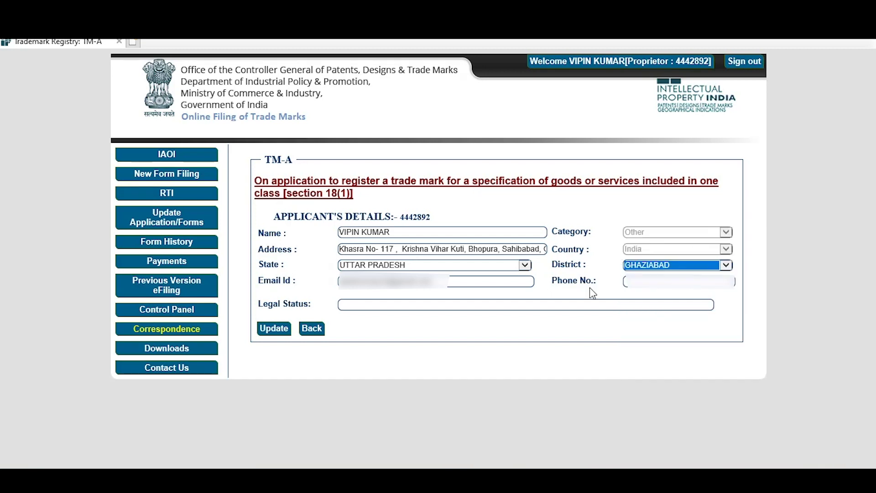
left_click(590, 288)
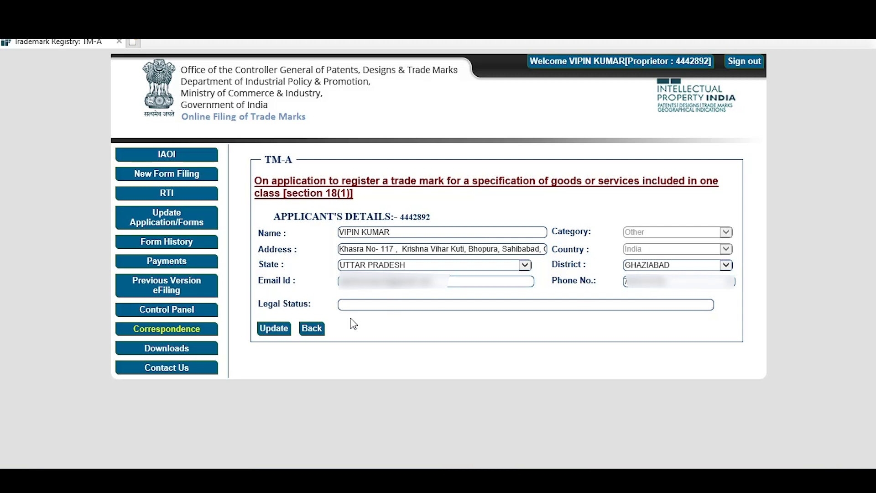
left_click(377, 307)
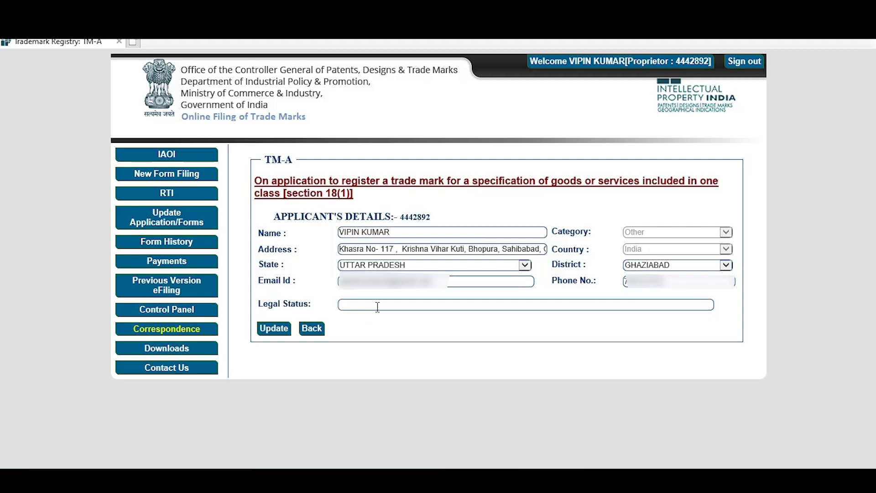
type("PROPRIETOR")
Save the applicant details, reloading and re-saving after the error, so jurisdiction reads DELHI.
left_click(272, 328)
key("F5")
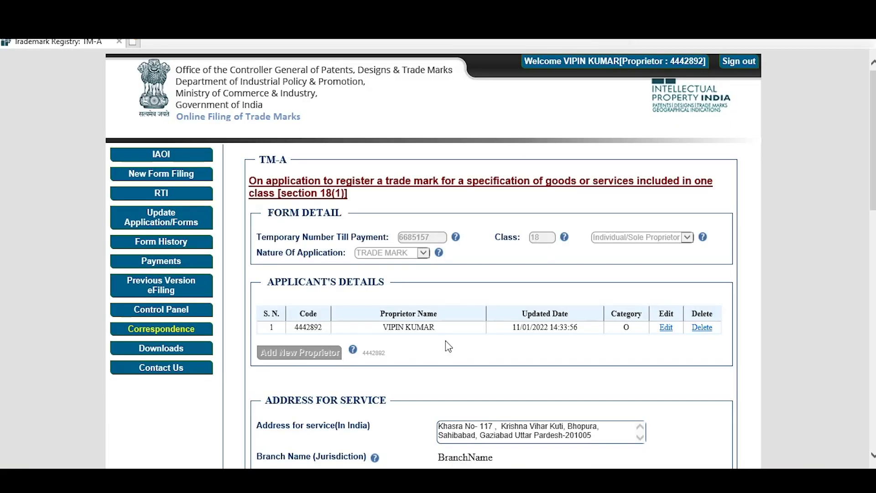
left_click(666, 327)
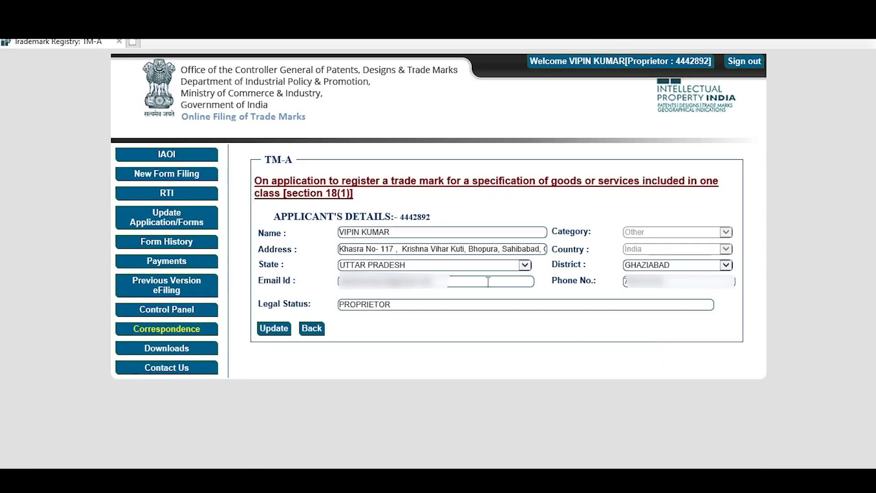
left_click(274, 329)
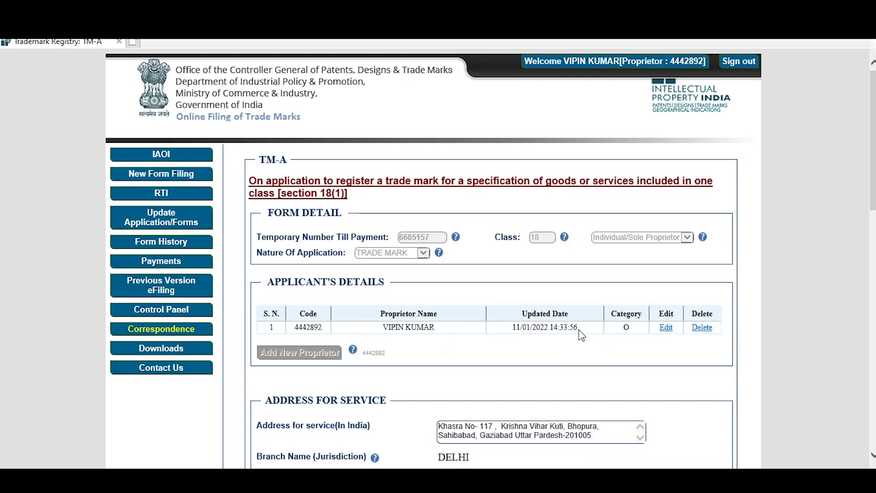
Set the Category Of Mark to DEVICE.
scroll(579, 329, "down", 5)
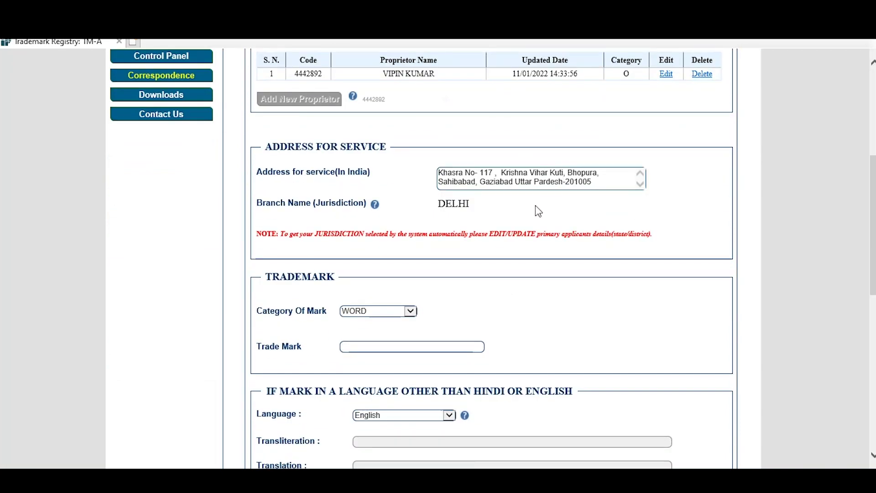
scroll(486, 260, "down", 4)
scroll(393, 213, "up", 1)
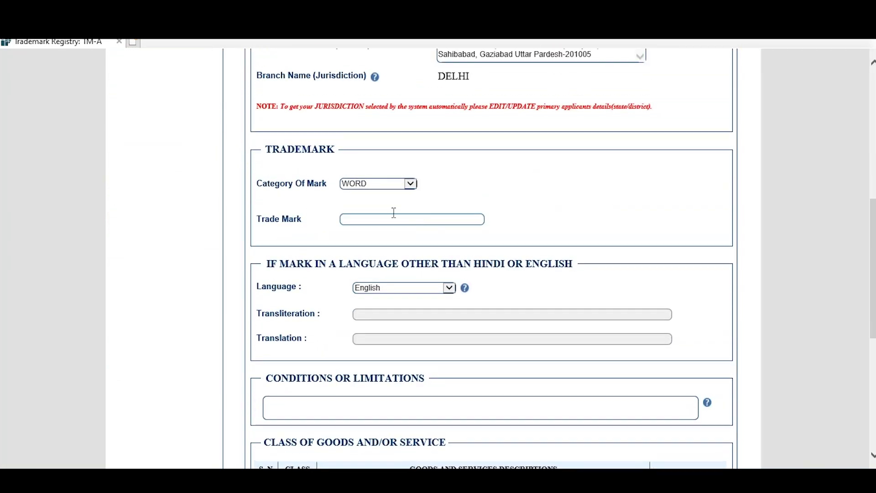
left_click(379, 183)
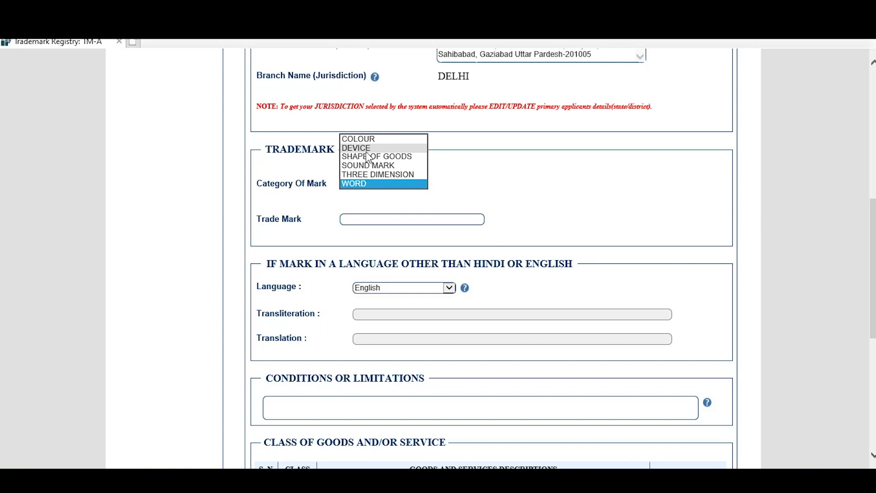
left_click(365, 147)
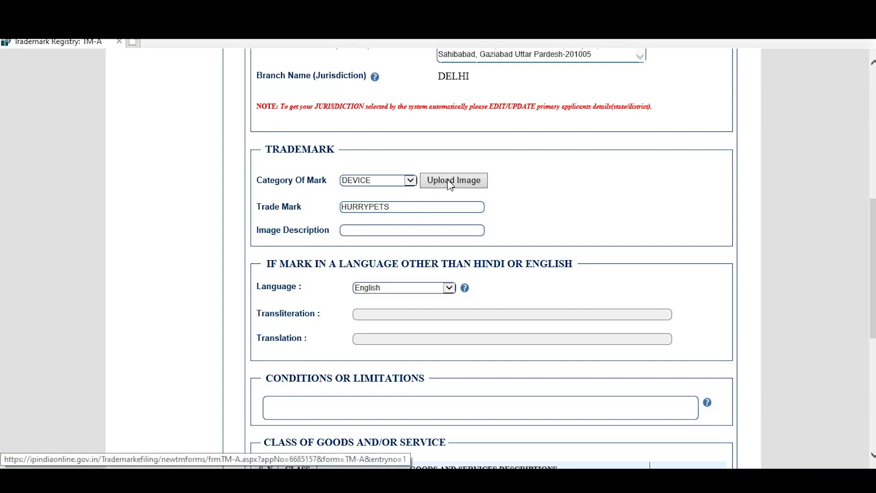
left_click(410, 181)
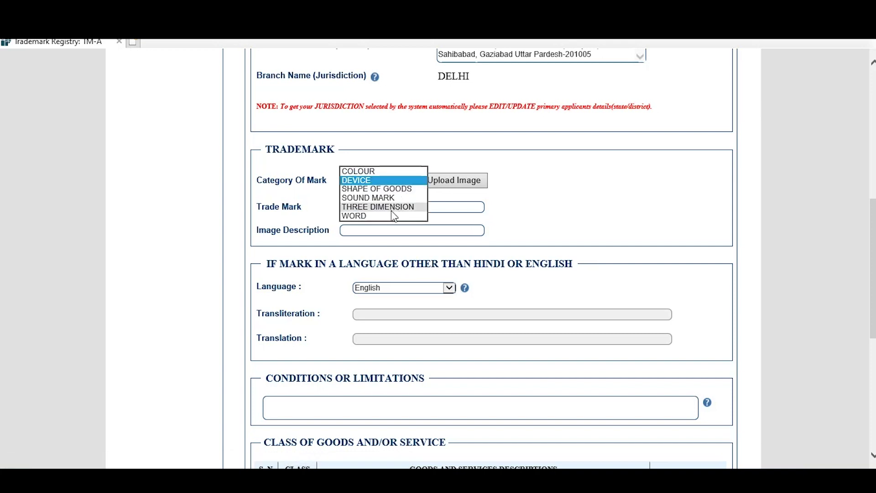
left_click(558, 200)
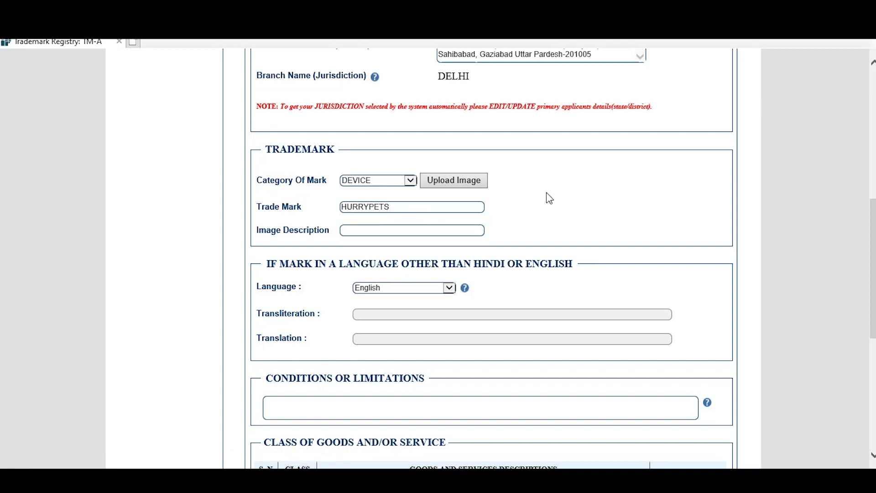
Upload the Hurrypets logo image for the HURRYPETS trade mark.
left_click(462, 178)
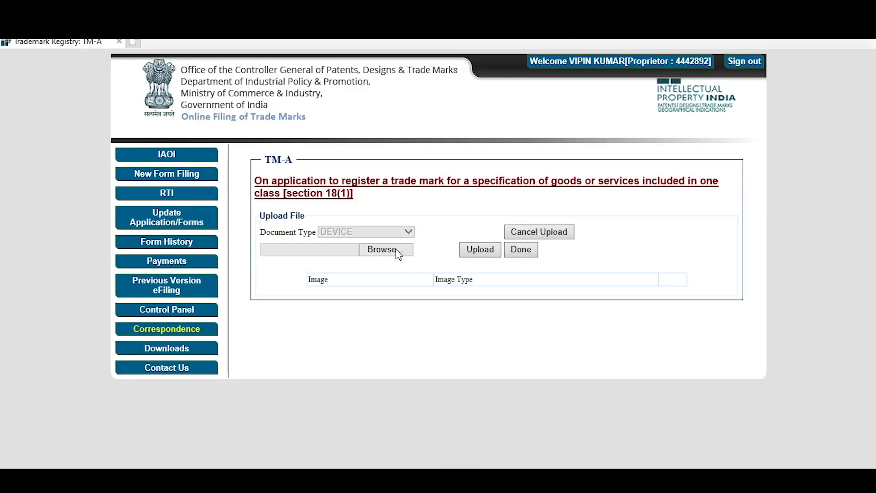
left_click(386, 250)
left_click(227, 205)
left_click(329, 286)
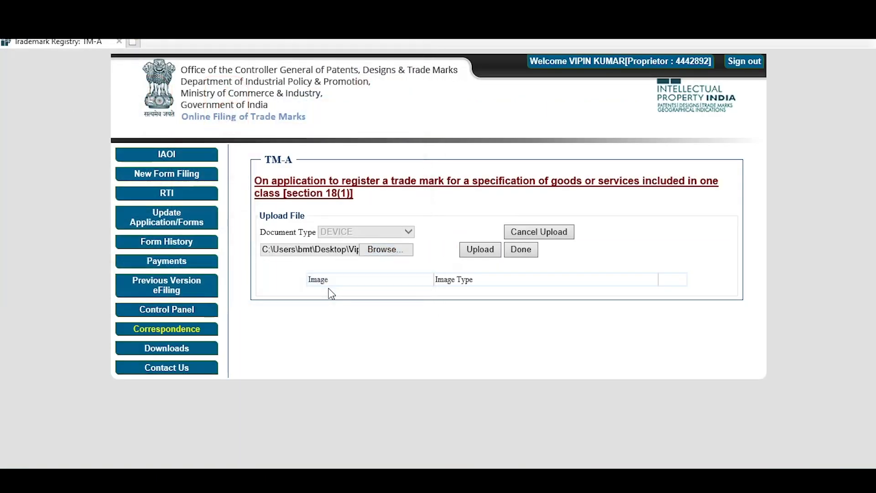
left_click(483, 250)
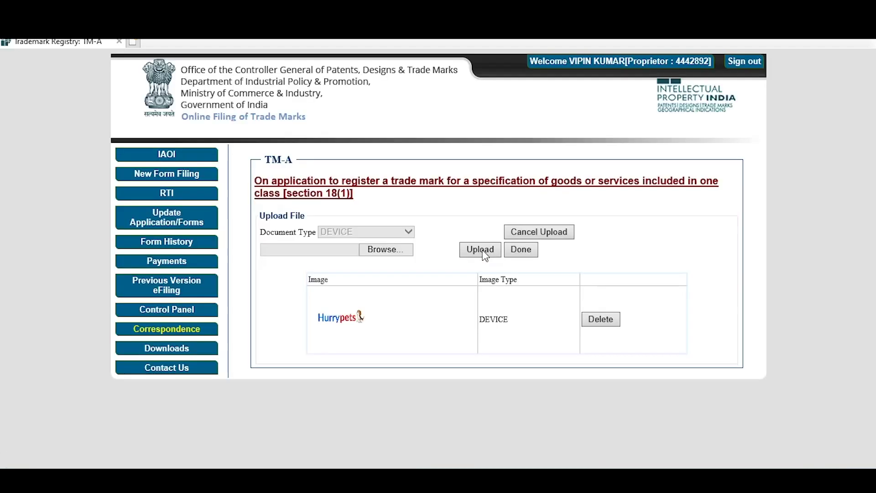
left_click(525, 249)
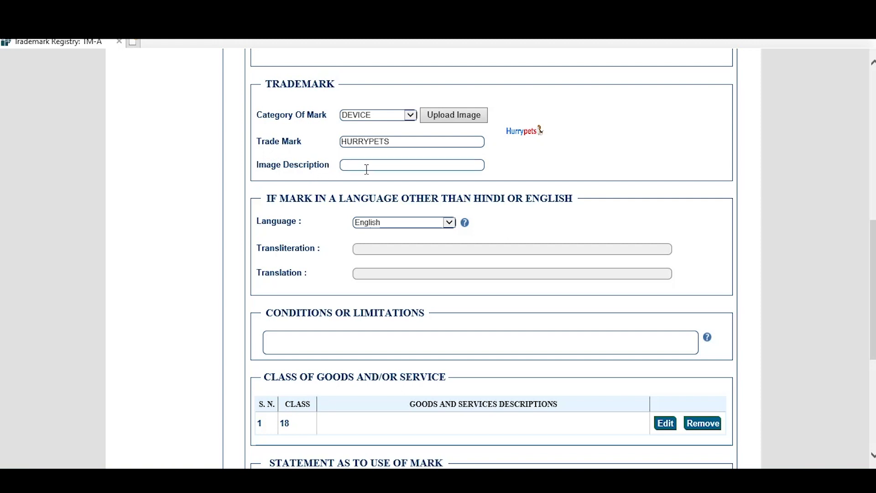
Paste the pet products and pet services description into the class 18 goods/services entry.
scroll(354, 189, "down", 3)
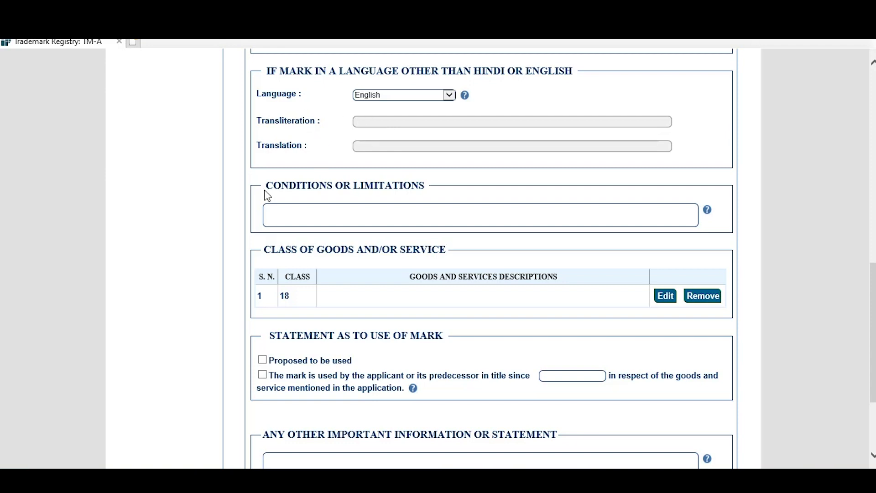
left_click(359, 212)
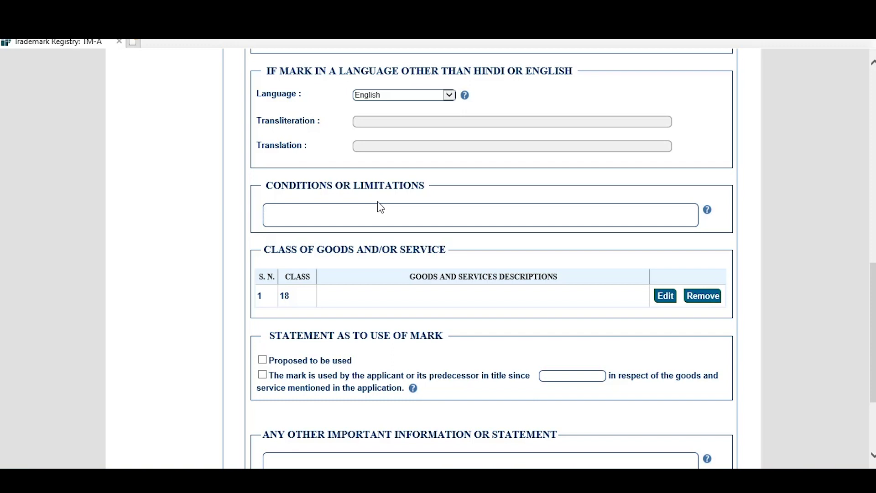
scroll(377, 201, "down", 1)
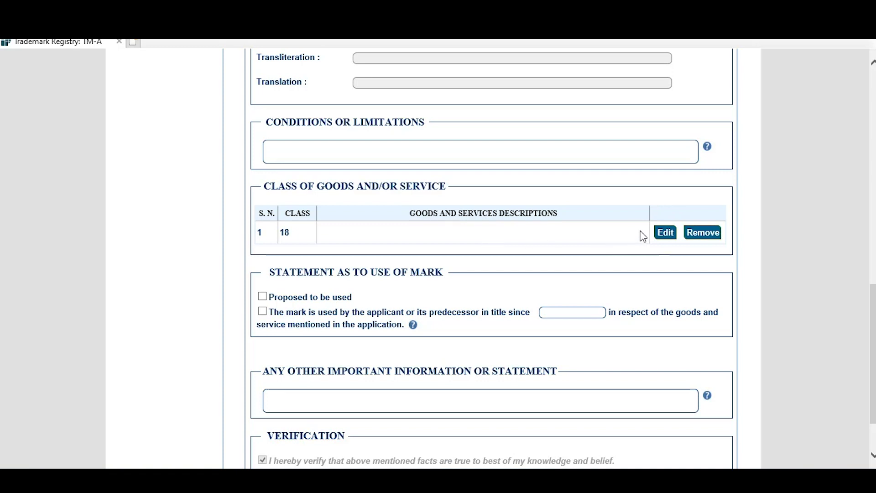
left_click(664, 232)
left_click(435, 288)
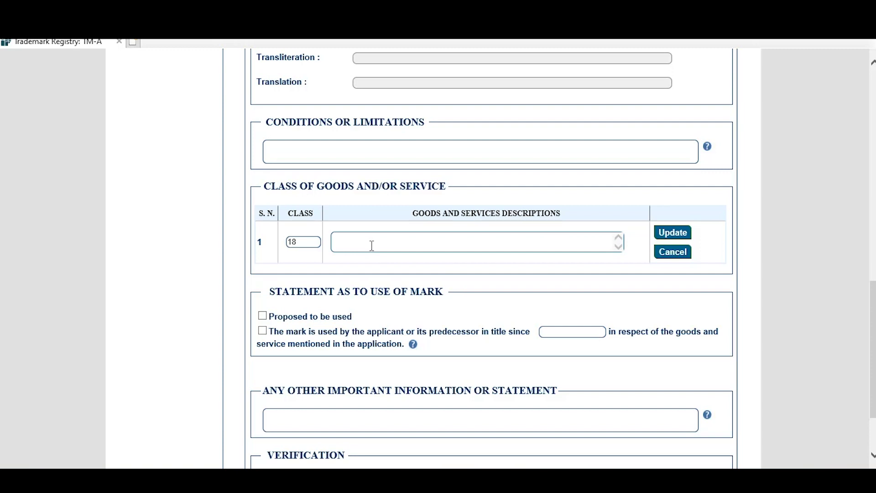
type("I will sell all the products related to pets here and will also give service for them such as their food items, the honor of raising them, their clothes etc.")
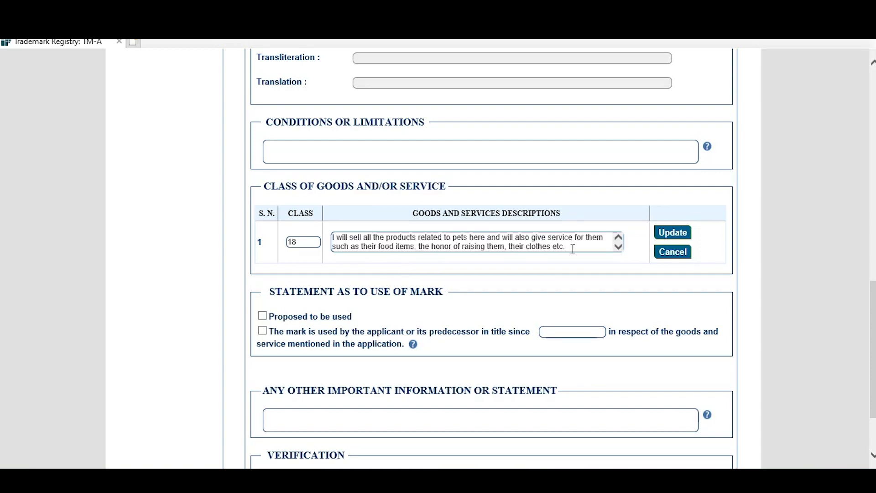
left_click(672, 232)
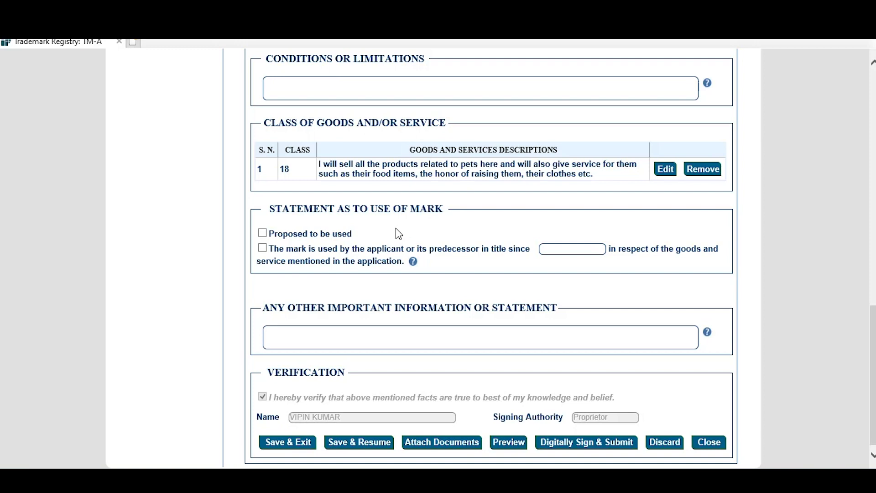
Mark the trade mark as 'Proposed to be used' and Save & Resume the form.
left_click(263, 234)
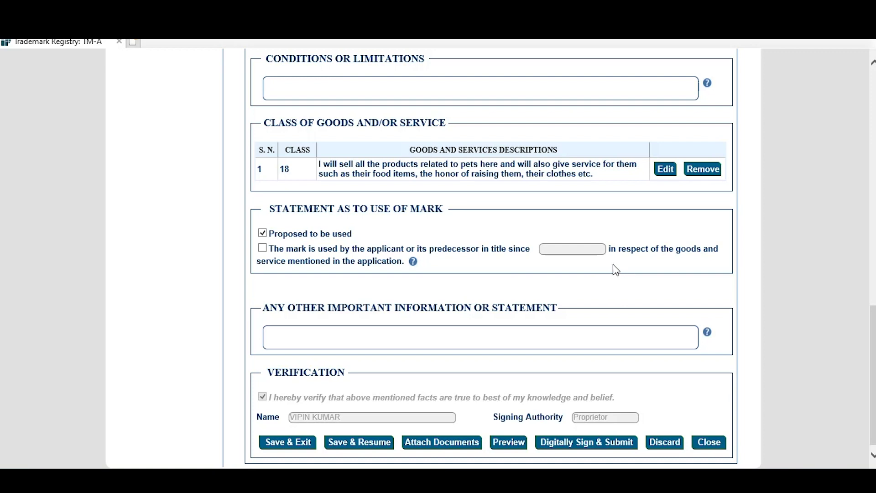
scroll(595, 271, "down", 1)
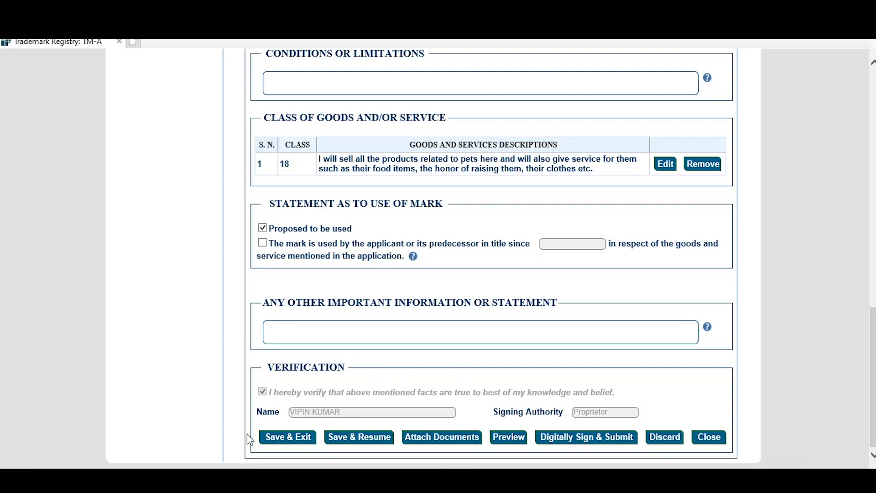
left_click(359, 444)
Choose Other Documents as document type and attach the Pancard and GST CERTIFICATE files.
left_click(437, 439)
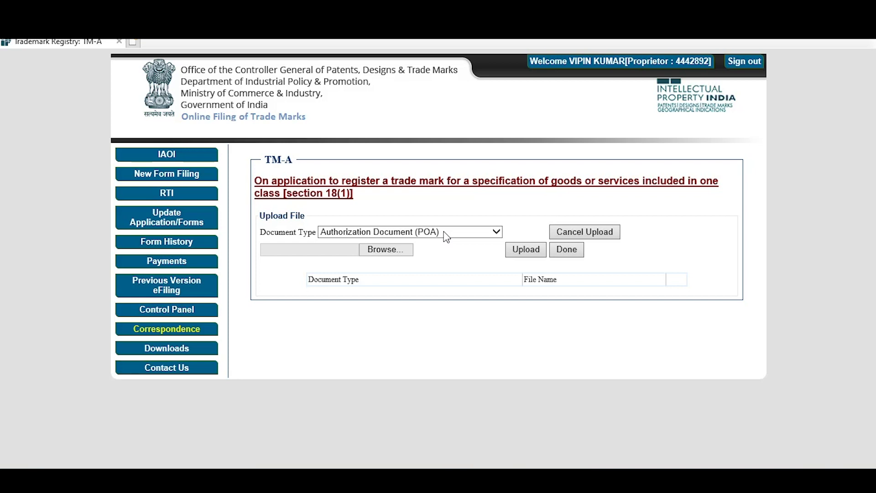
left_click(446, 236)
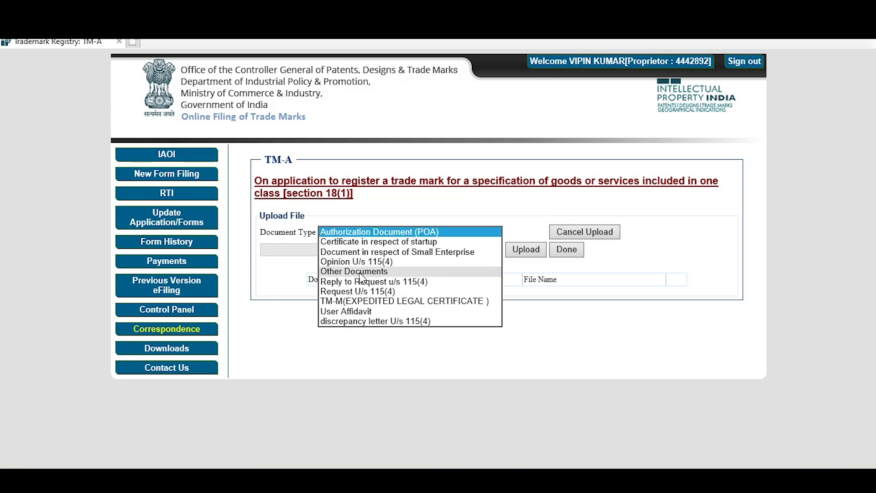
left_click(374, 271)
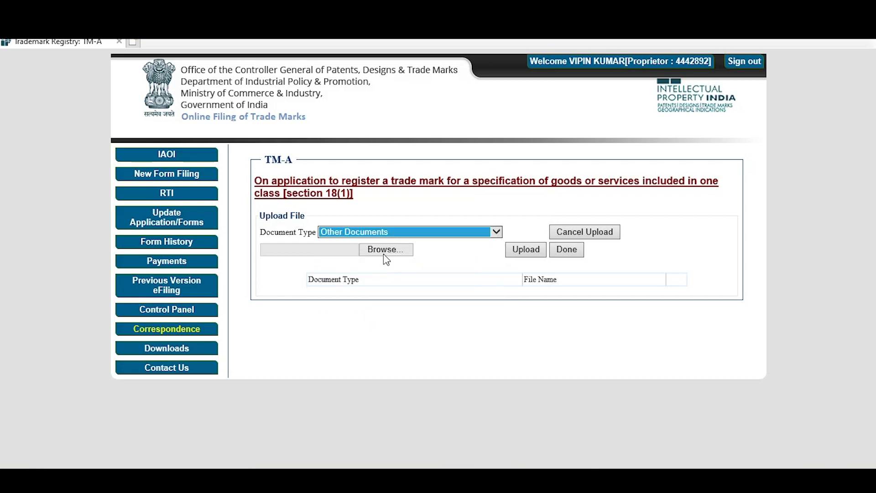
left_click(386, 250)
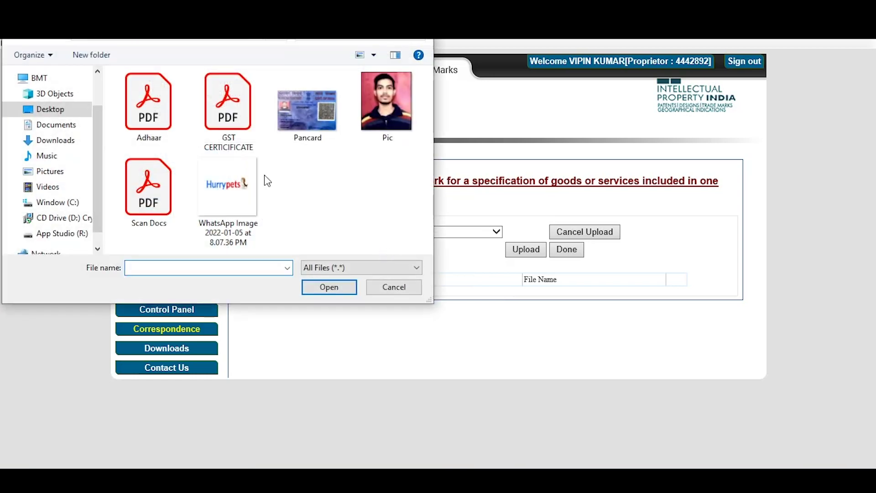
left_click(300, 106)
left_click(337, 286)
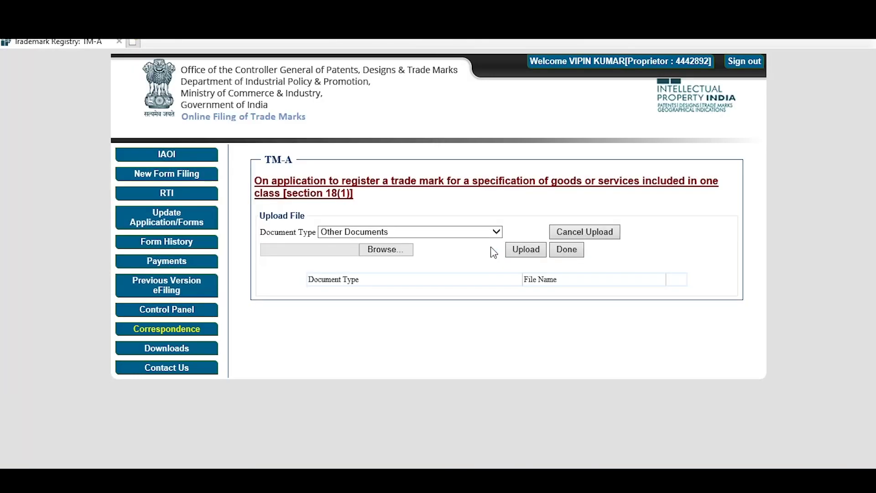
left_click(390, 251)
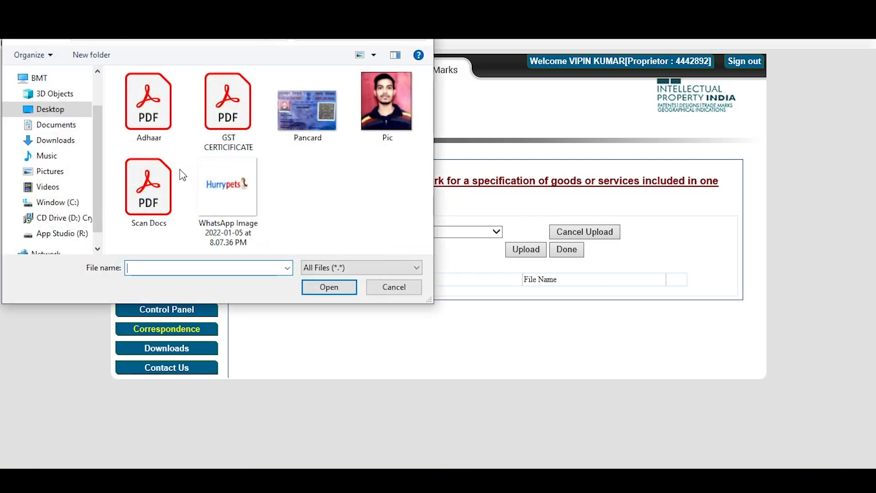
left_click(228, 121)
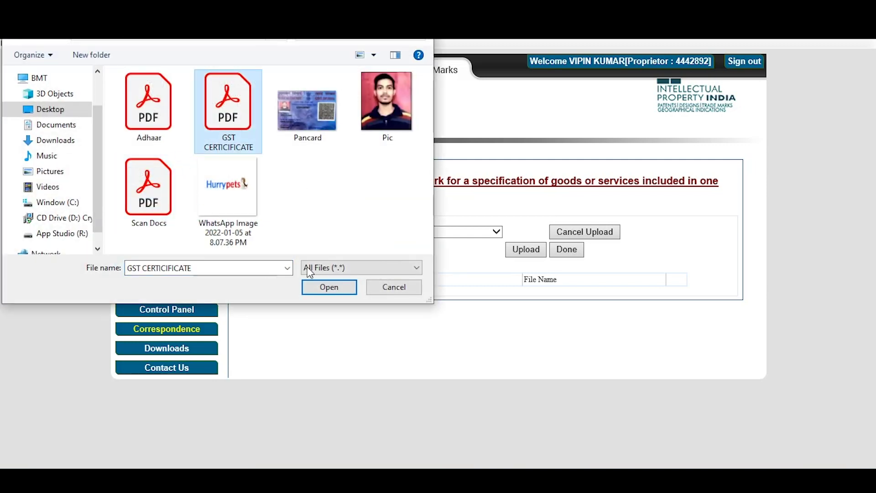
left_click(329, 286)
Attach the Scan Docs and Adhaar PDFs, then return to the TM-A form.
left_click(380, 251)
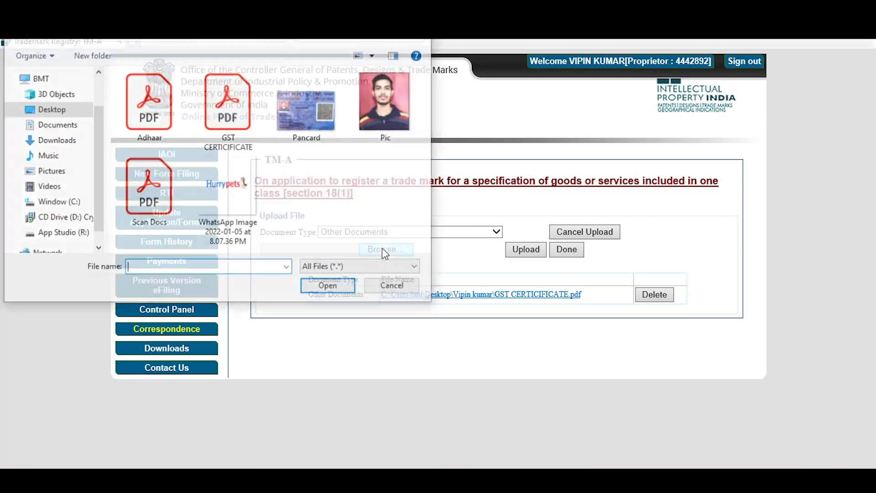
left_click(154, 188)
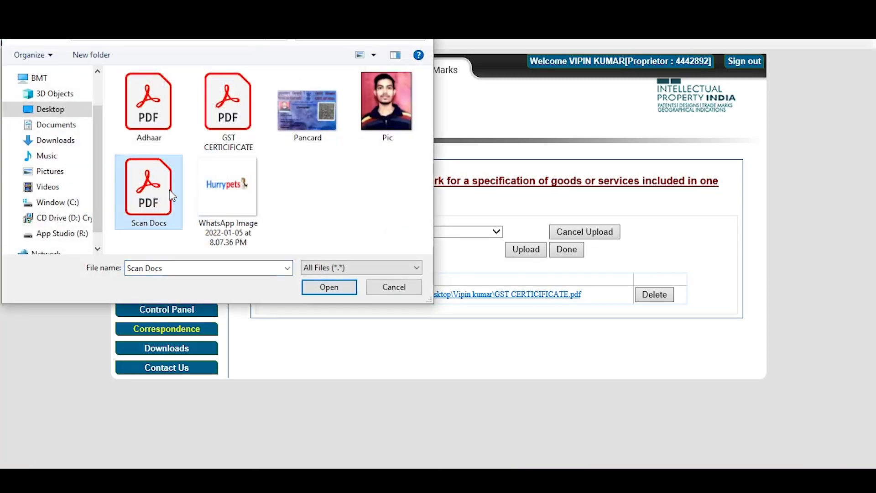
left_click(334, 289)
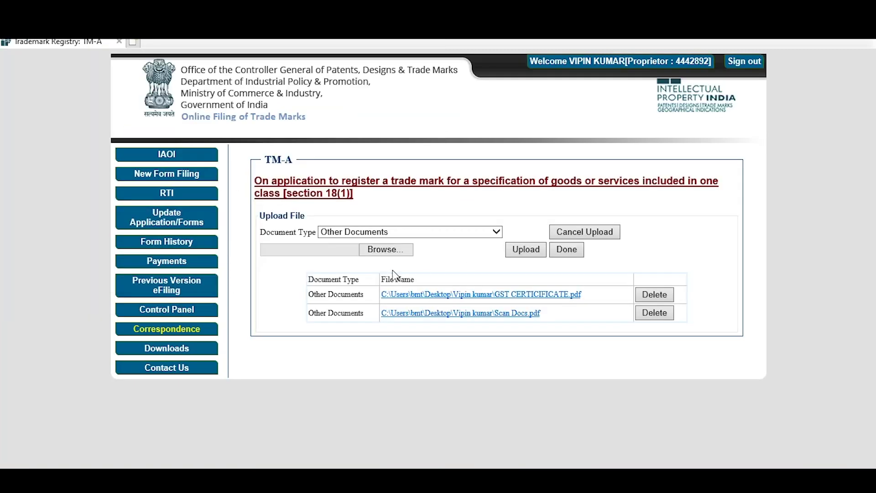
left_click(382, 250)
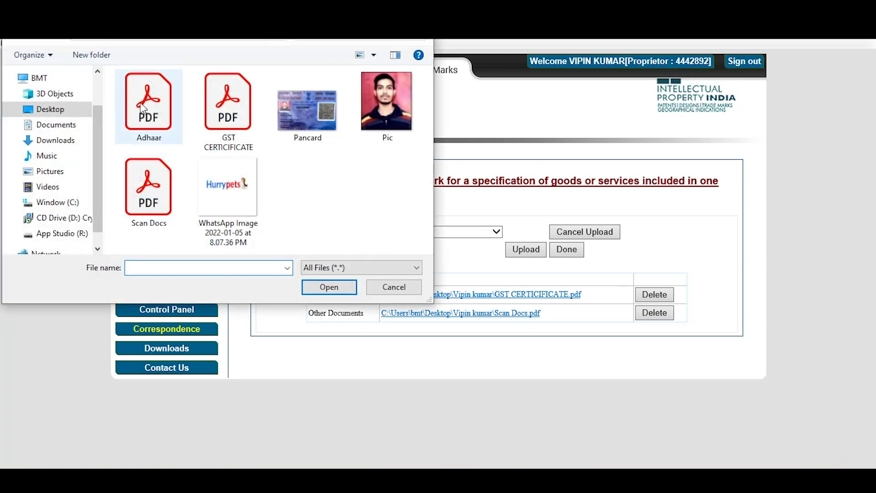
left_click(141, 106)
left_click(330, 287)
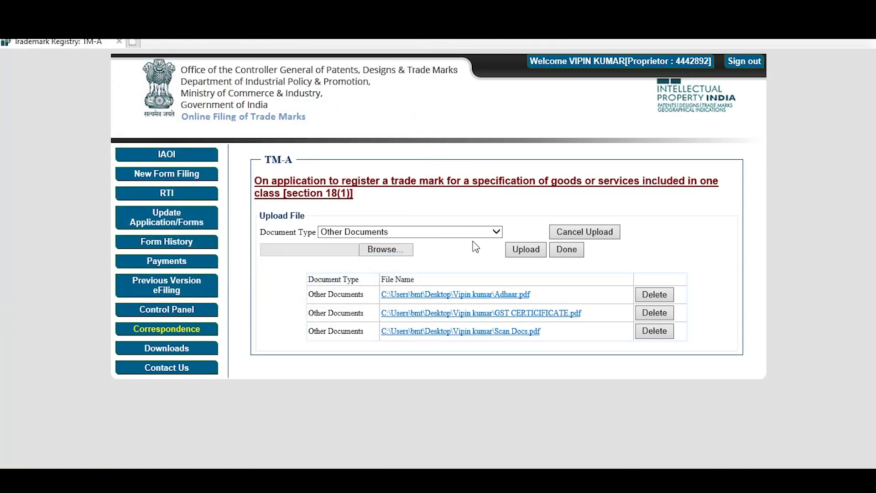
left_click(567, 250)
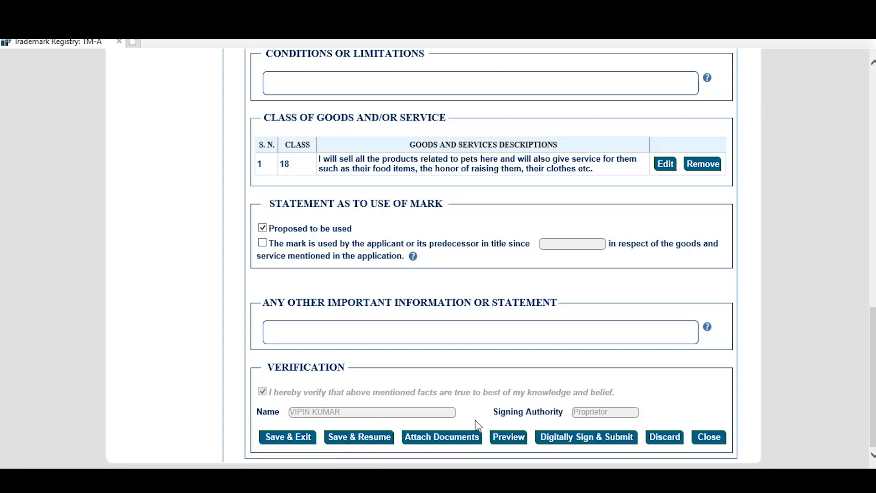
left_click(507, 437)
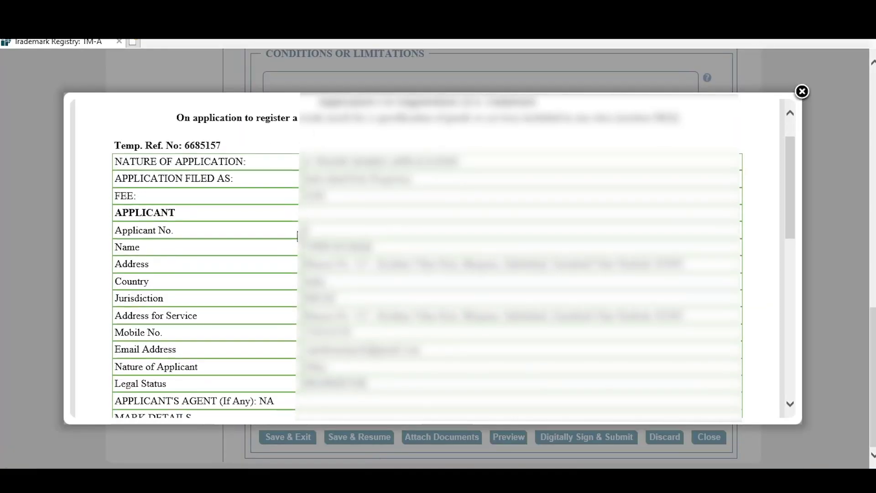
scroll(297, 238, "down", 5)
scroll(297, 238, "down", 7)
scroll(296, 237, "up", 5)
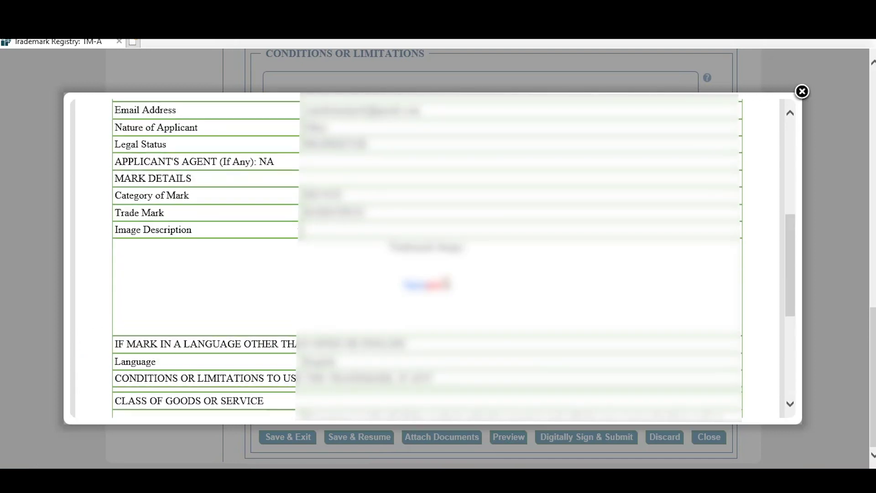
scroll(297, 239, "down", 1)
scroll(428, 255, "down", 6)
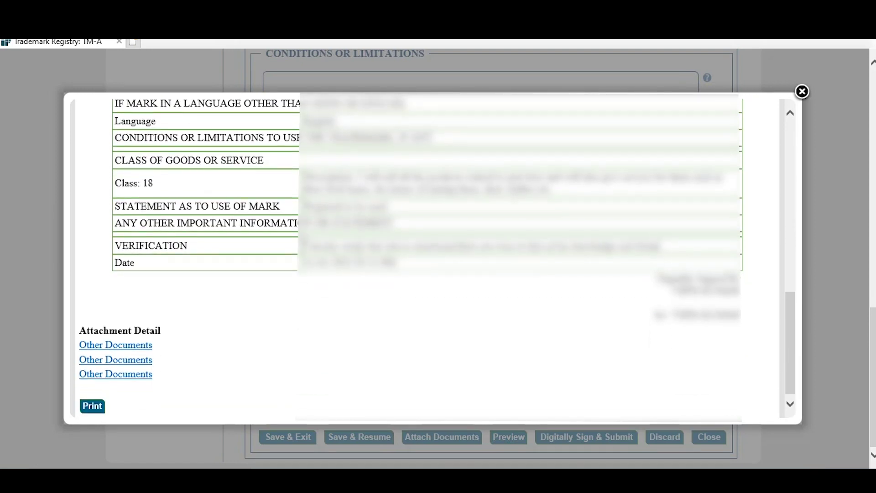
scroll(296, 240, "up", 1)
scroll(202, 246, "down", 1)
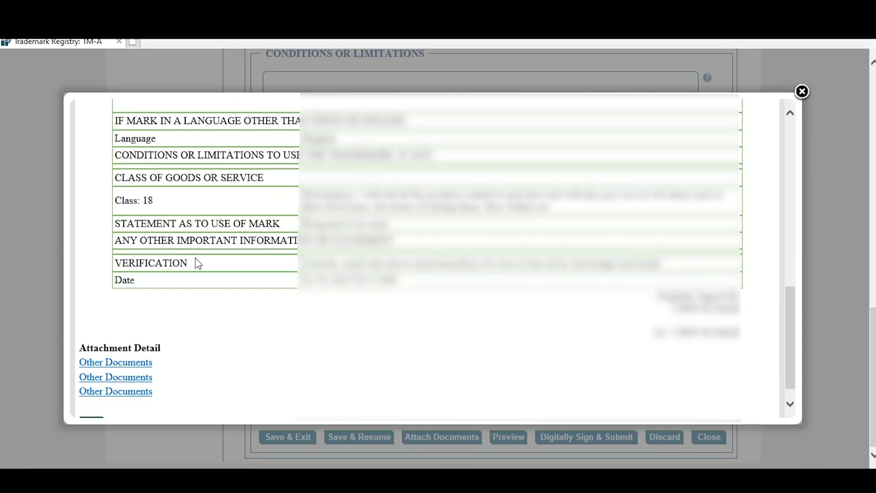
left_click(91, 401)
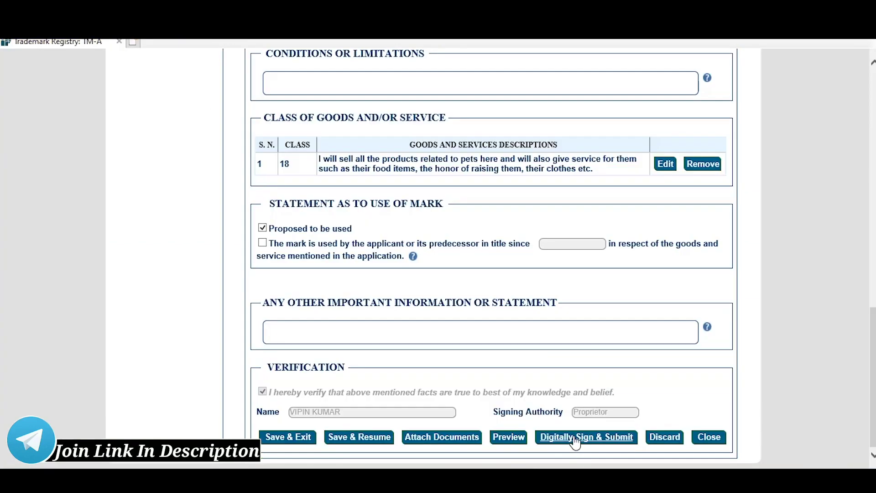
Digitally sign the TM-A application's hash with the proprietor's signing certificate.
left_click(575, 438)
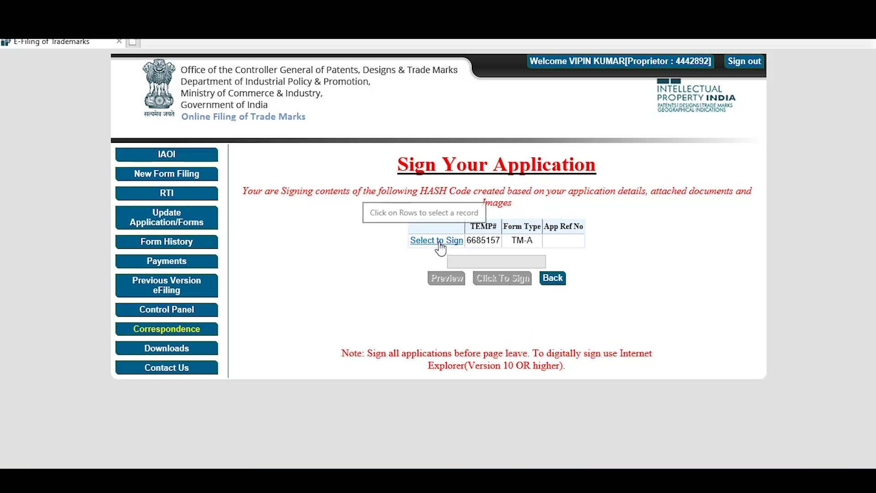
left_click(438, 243)
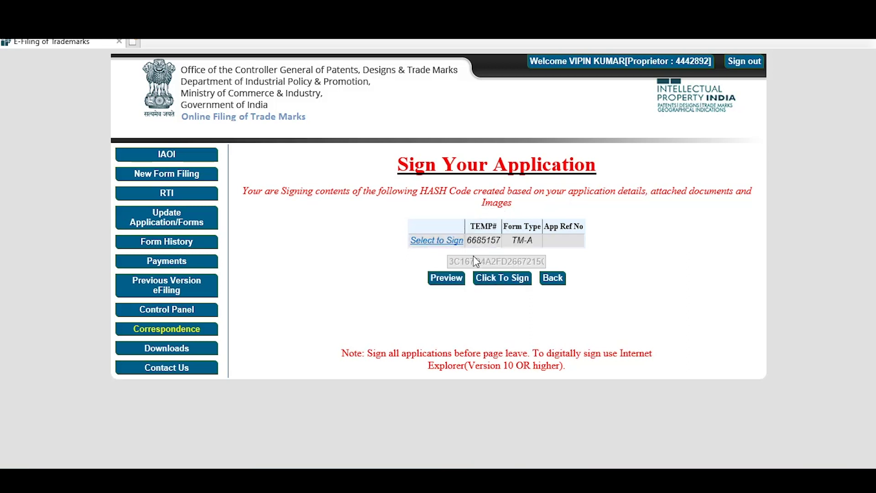
left_click(503, 277)
scroll(36, 132, "down", 1)
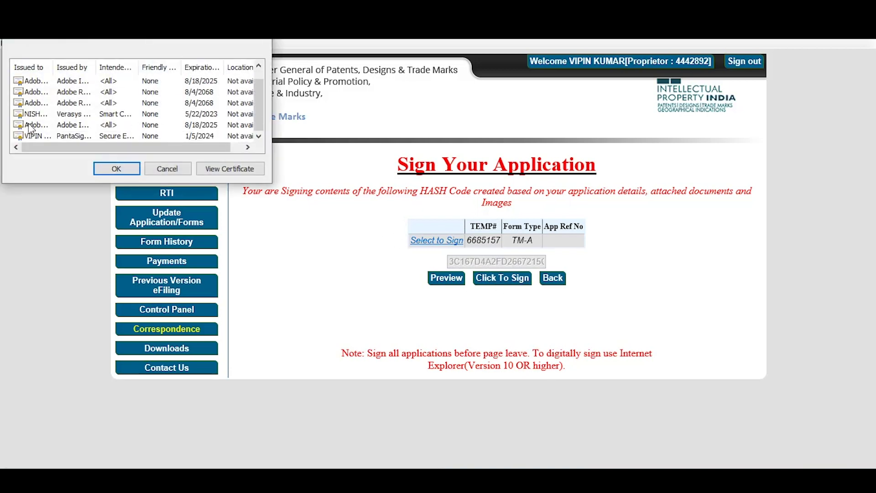
left_click(41, 135)
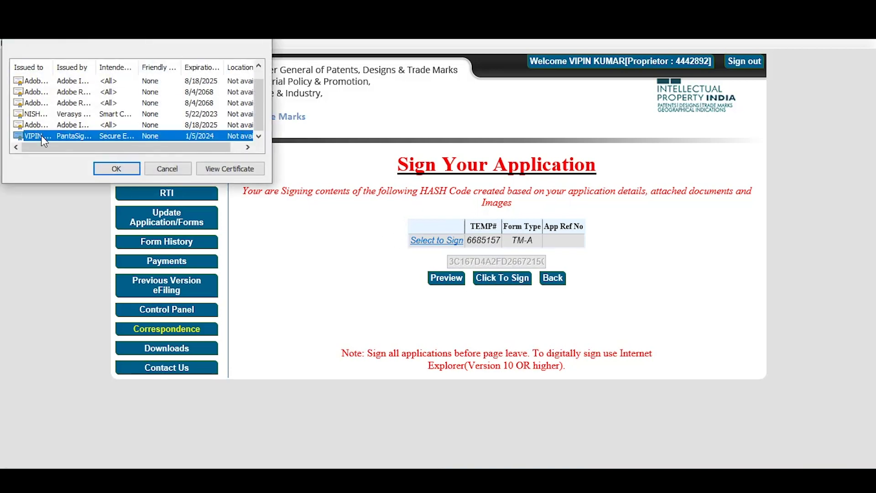
left_click(111, 168)
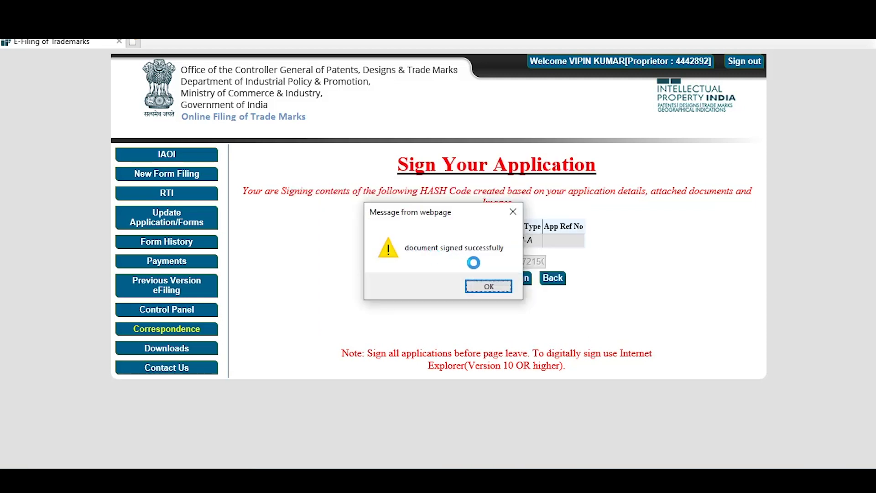
left_click(486, 285)
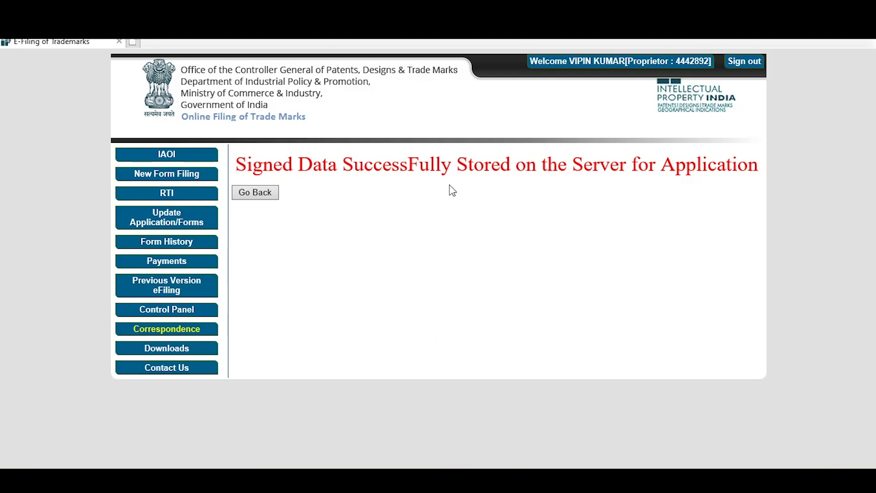
Select the TM-A application under Payments > Make Payment, showing a ₹4500 total.
left_click(258, 193)
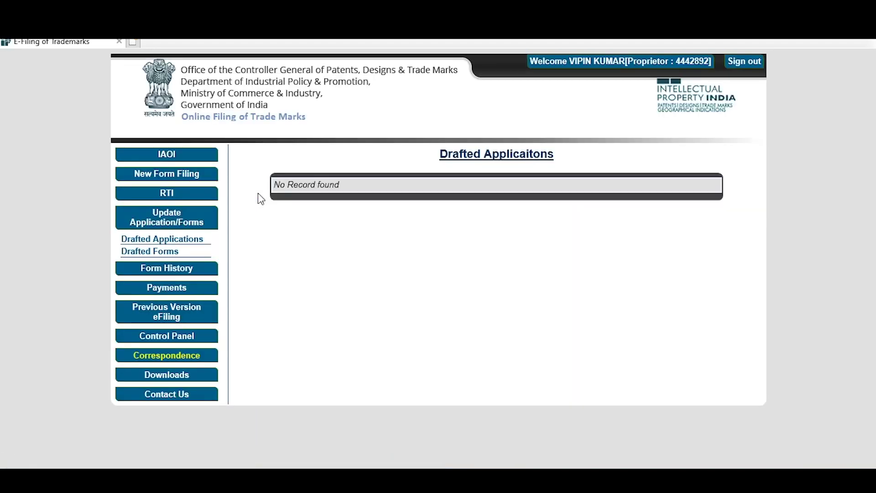
left_click(162, 287)
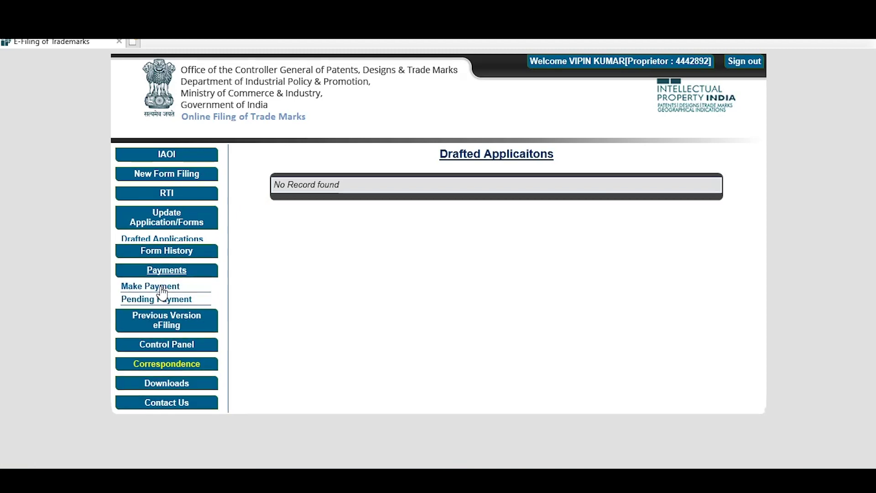
left_click(163, 282)
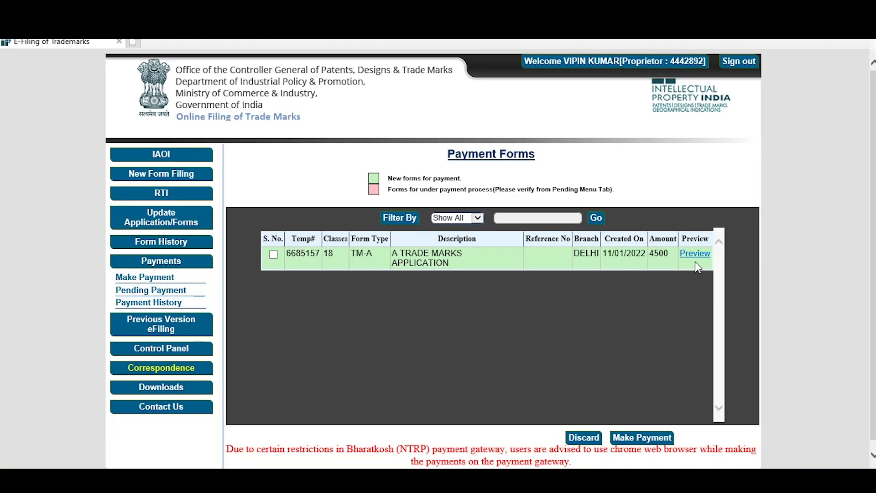
left_click(273, 254)
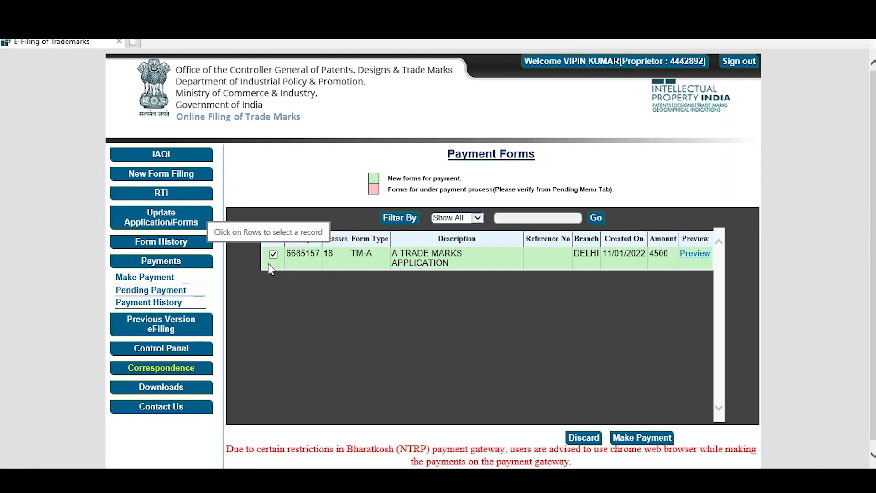
left_click(641, 438)
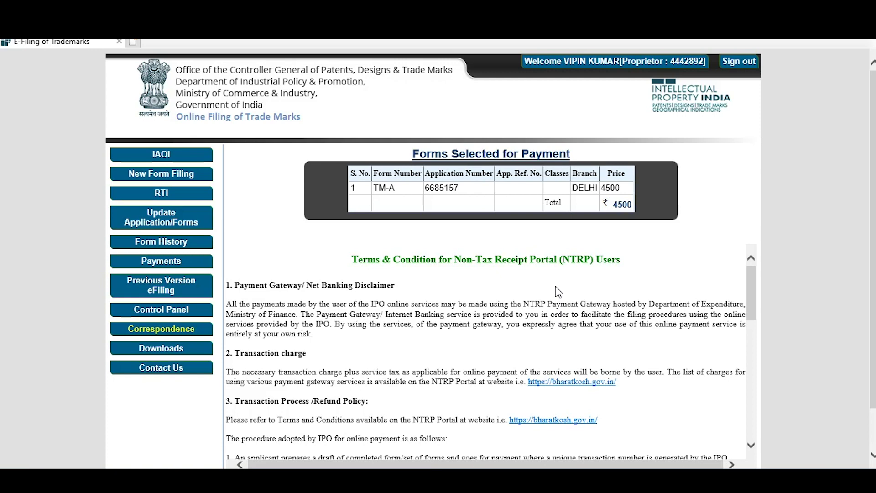
Agree to the NTRP Terms & Conditions and submit the ₹4500 payment request.
scroll(556, 286, "down", 3)
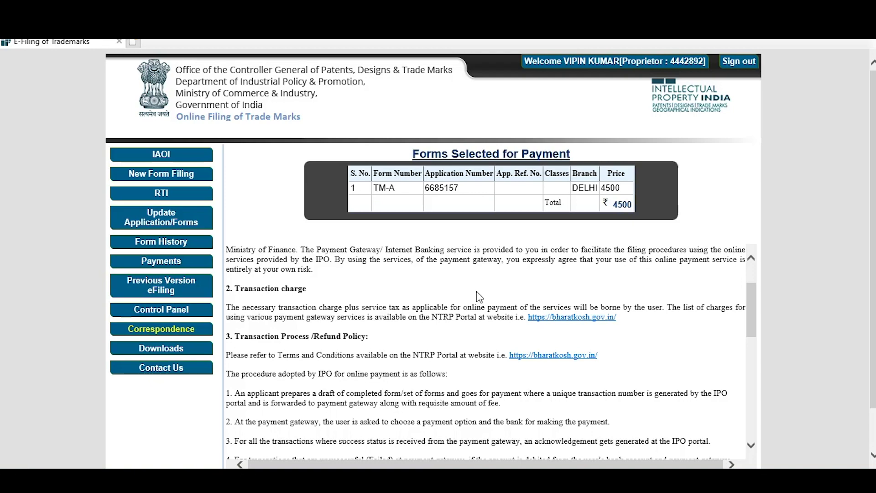
scroll(476, 291, "down", 8)
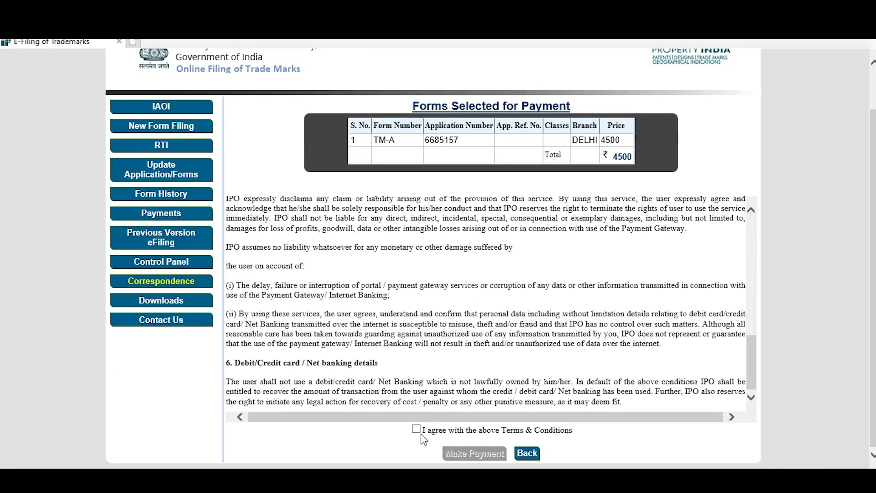
left_click(416, 429)
left_click(463, 452)
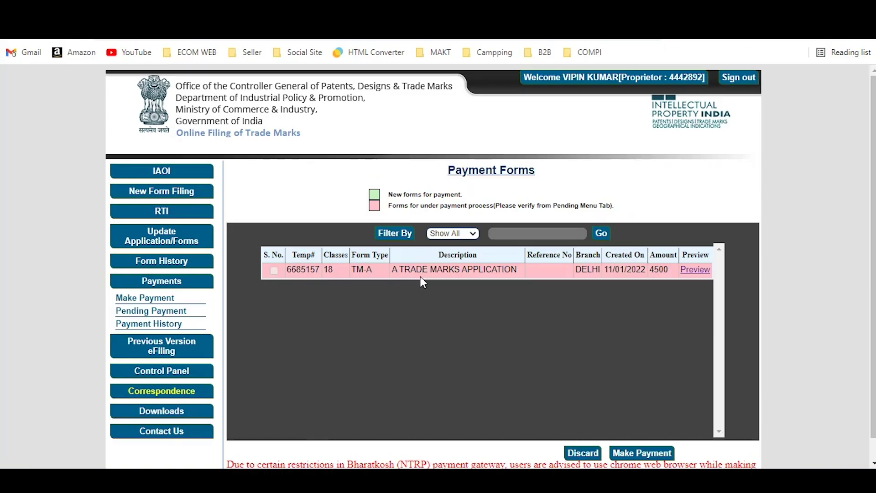
scroll(397, 279, "down", 1)
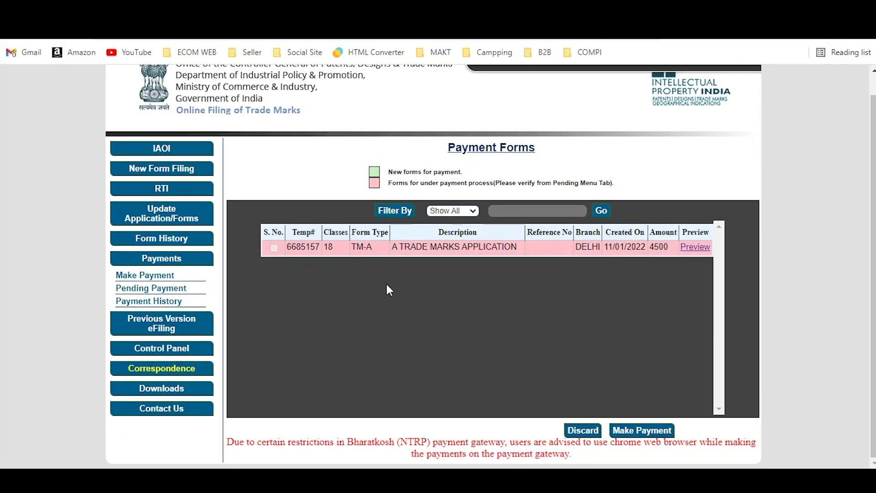